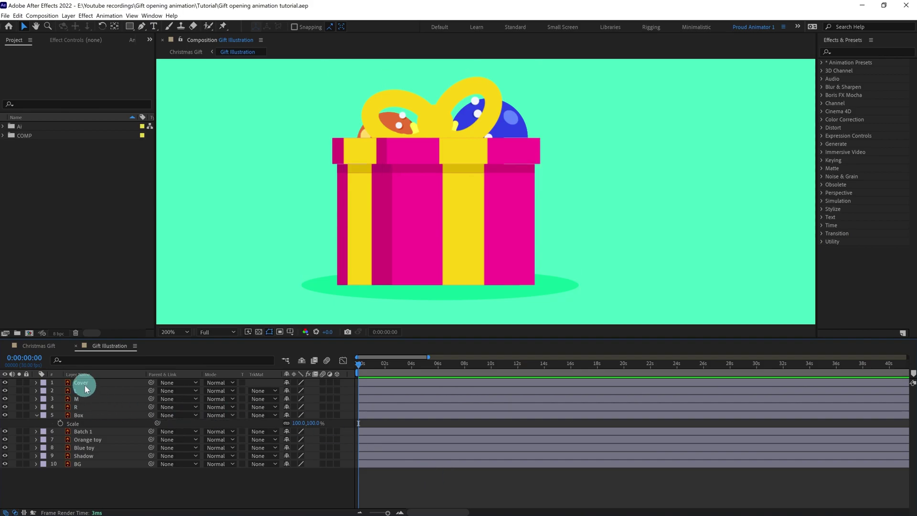
Pre-compose the Cover, L, M and R layers as Cover and move the new layer's anchor point to the lid's bottom centre.
click(83, 383)
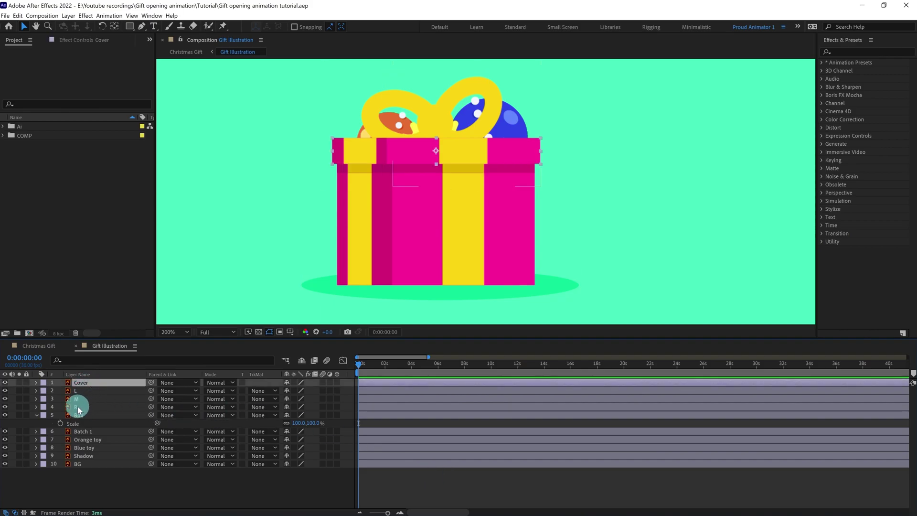
shift+click(79, 407)
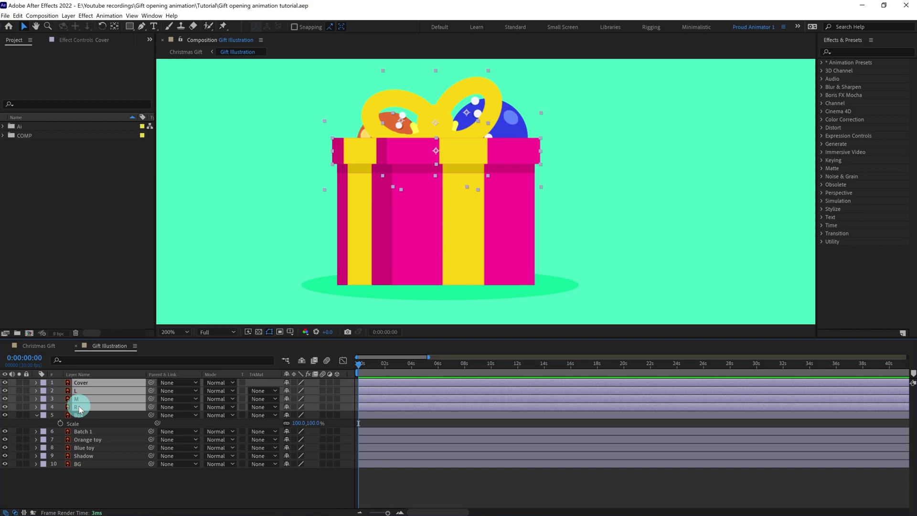
right_click(79, 409)
click(93, 410)
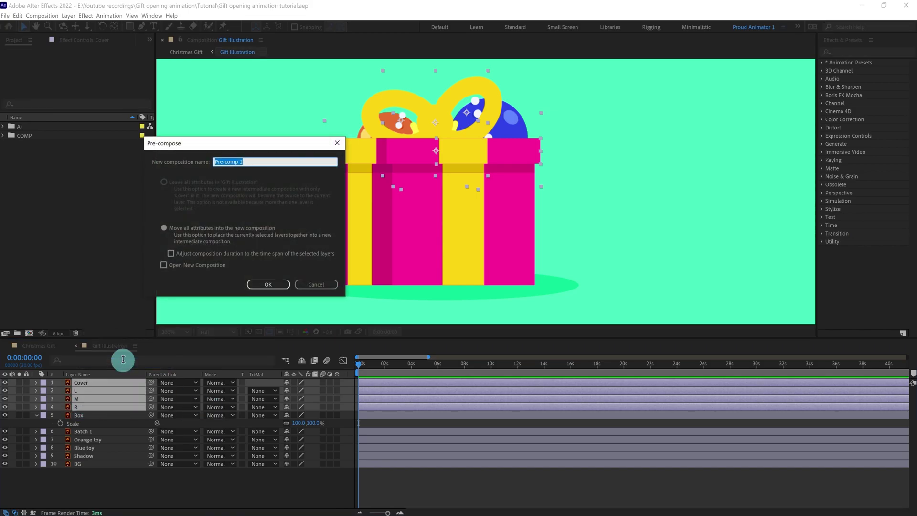
text(Cover)
key(Return)
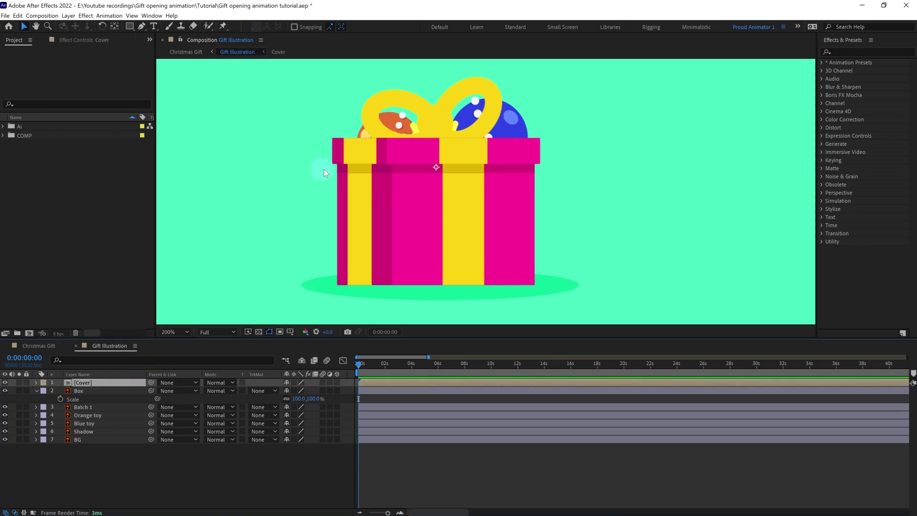
key(y)
drag(437, 167, 441, 165)
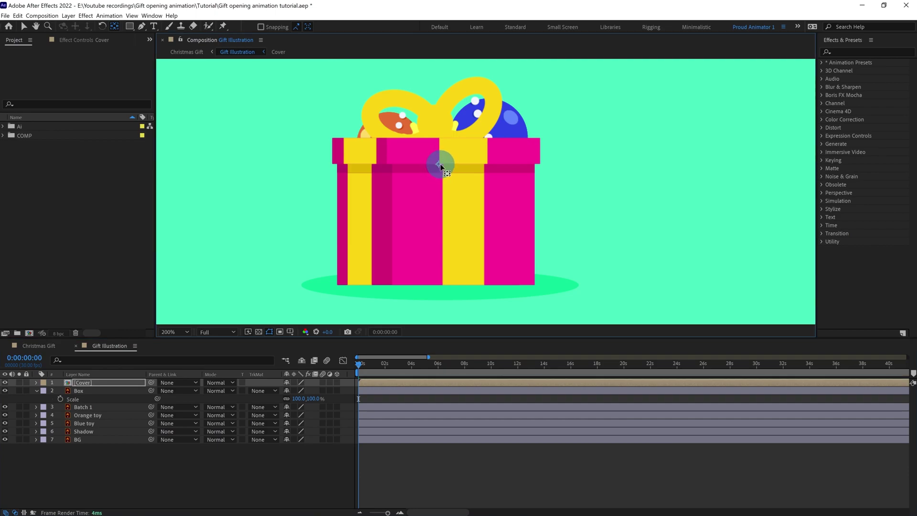
Parent the Cover, Batch 1, Orange toy and Blue toy layers to the Box layer.
drag(151, 382, 86, 419)
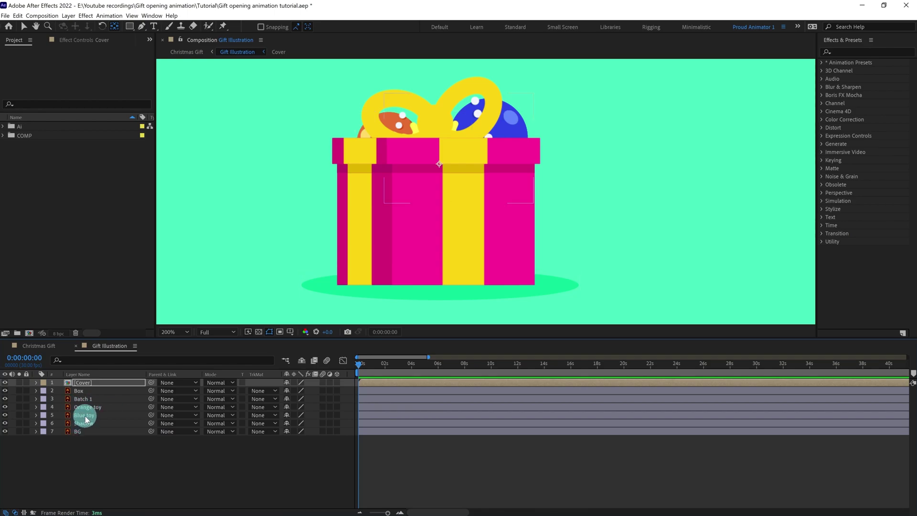
click(85, 415)
shift+click(82, 383)
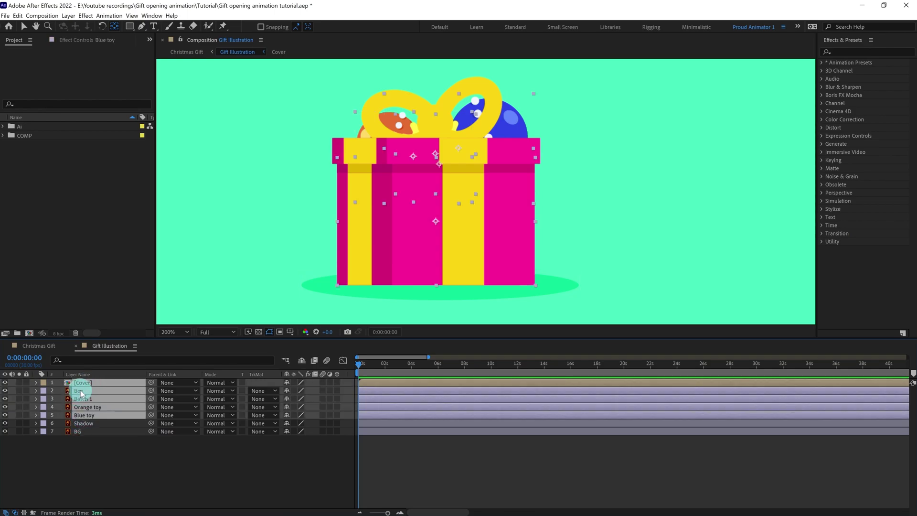
ctrl+click(81, 392)
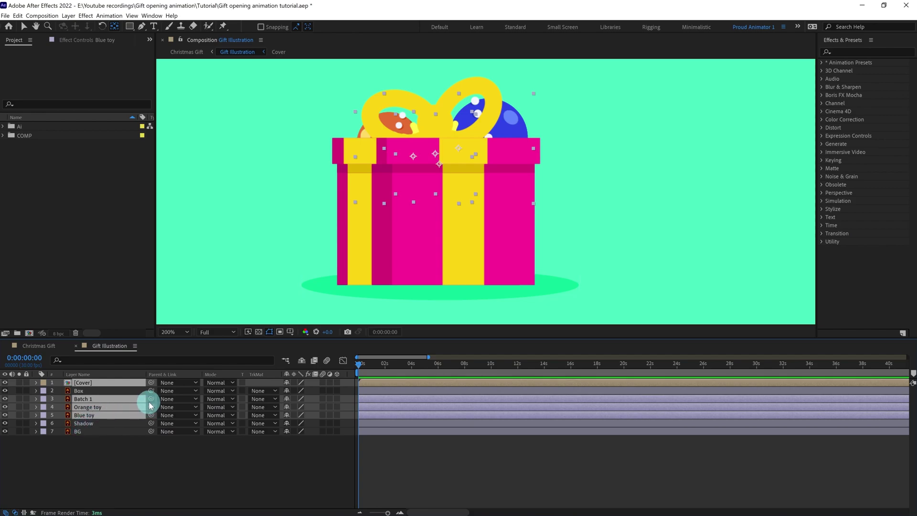
drag(150, 406, 88, 391)
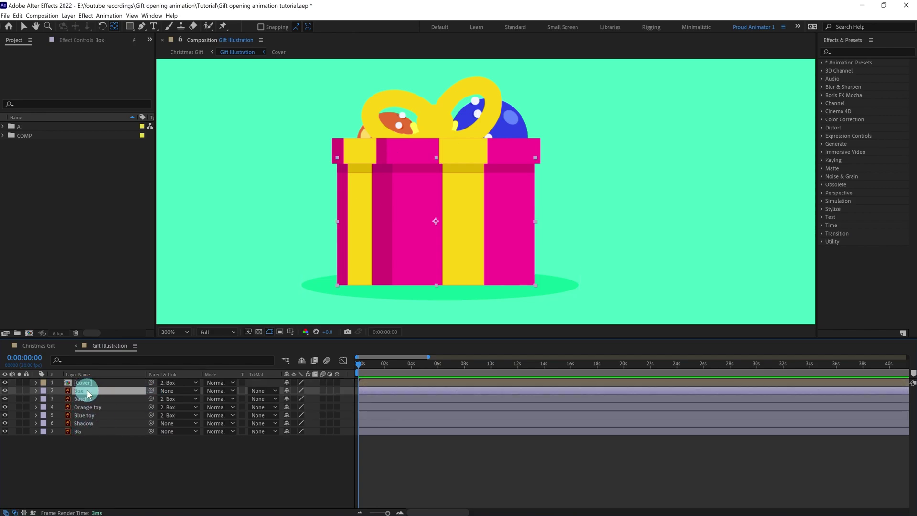
Move the Box layer's anchor point to the bottom centre of the box, undoing a test move of the gift.
drag(436, 220, 471, 227)
key(v)
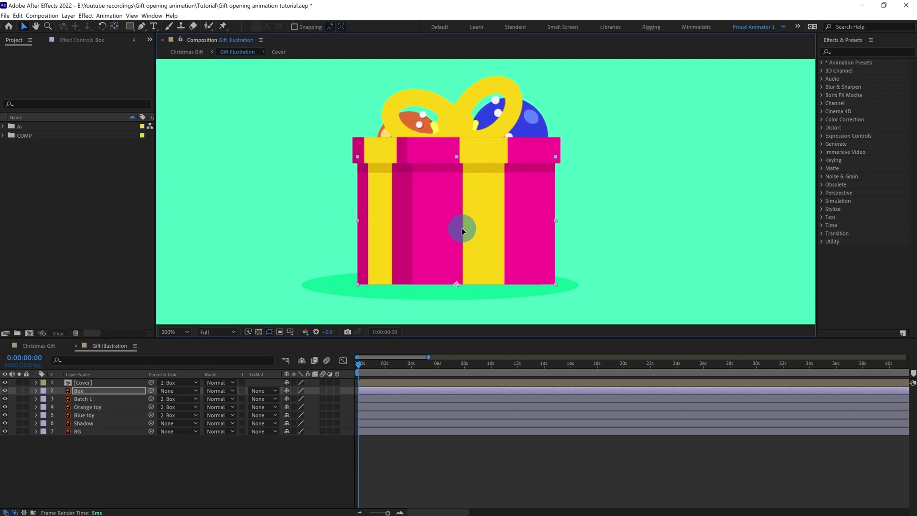
key(ctrl+z)
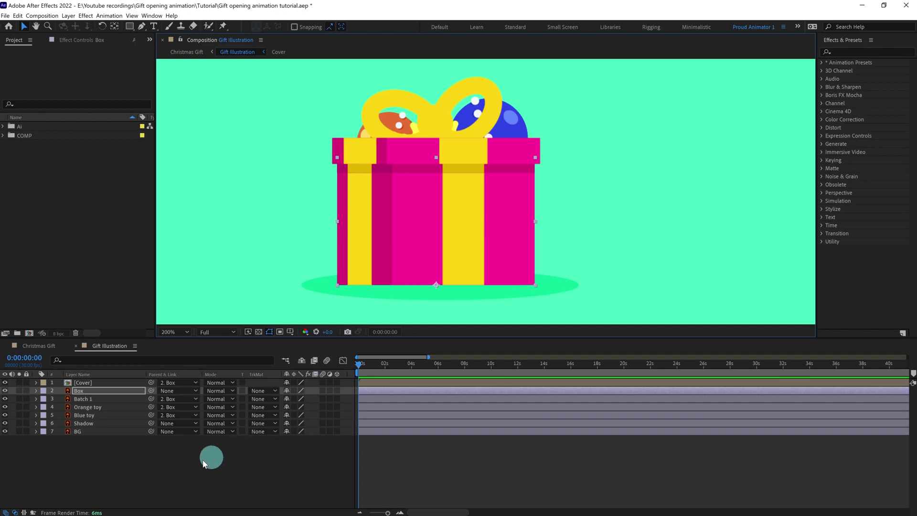
Hide the Batch 1, Orange toy and Blue toy layers.
click(82, 415)
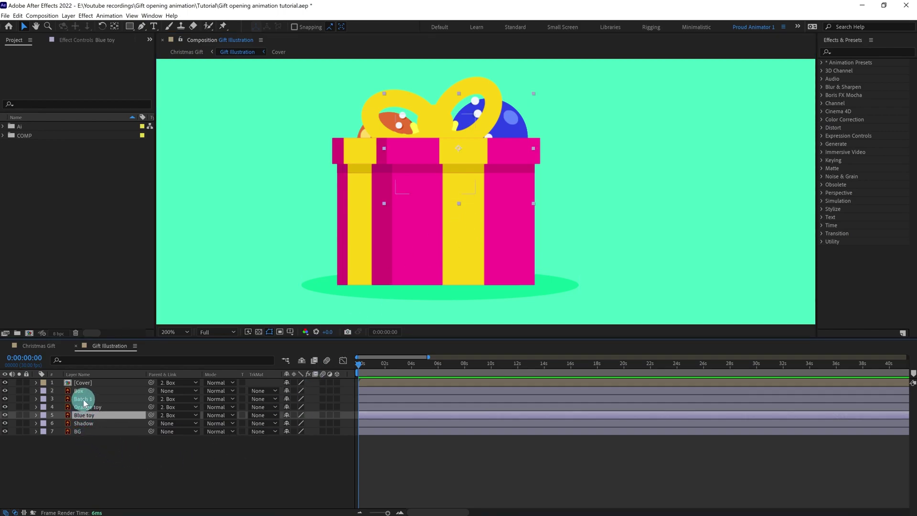
shift+click(82, 399)
drag(5, 399, 5, 415)
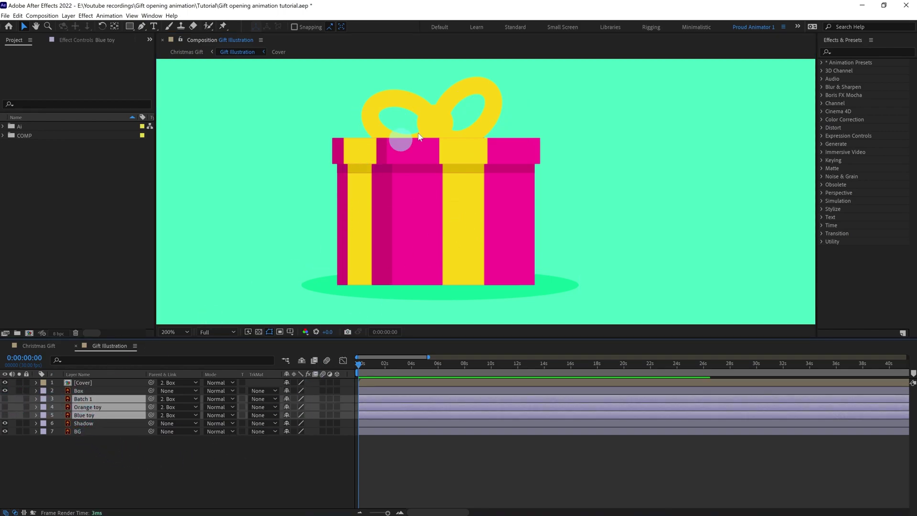
click(420, 466)
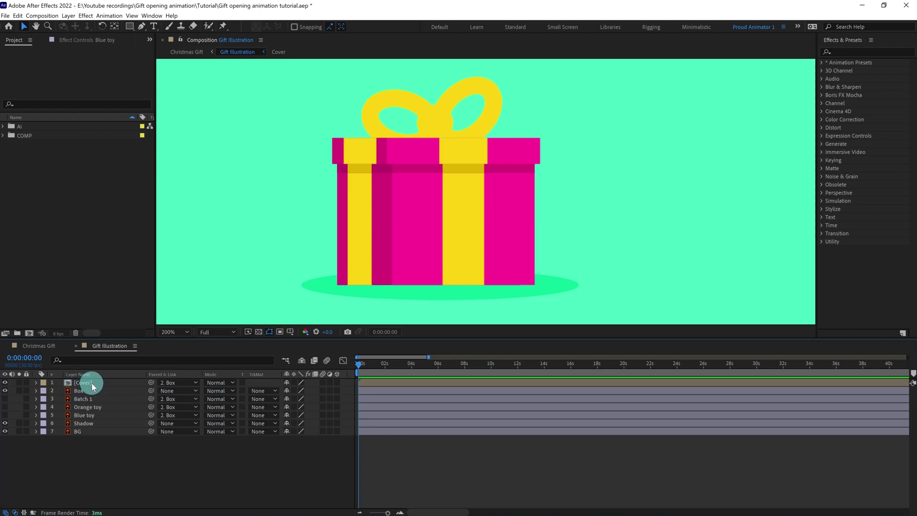
Advance the current time by 60 frames to 0:00:02:00 and set the work area start there.
click(24, 358)
text(+60)
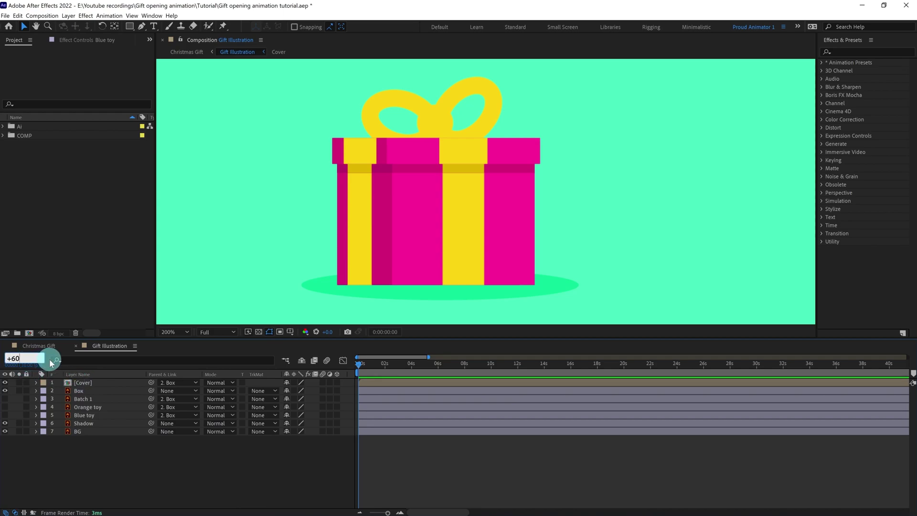
key(Return)
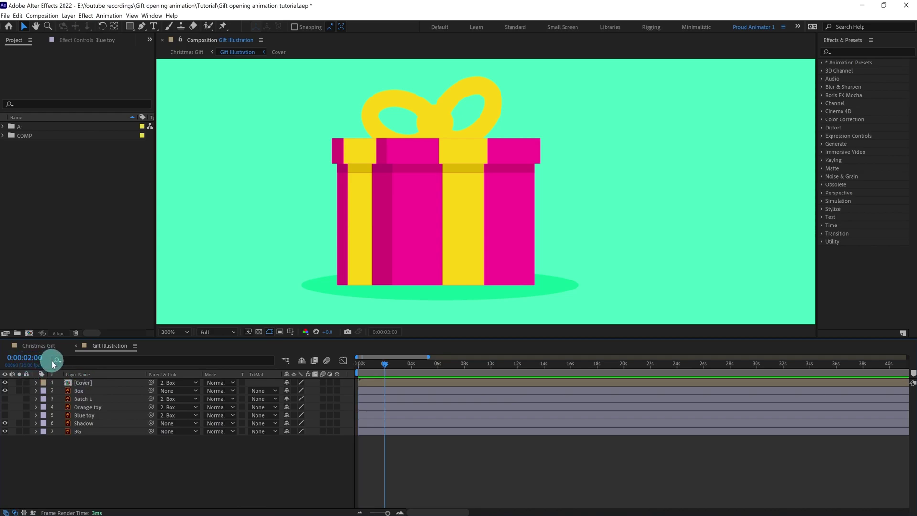
key(b)
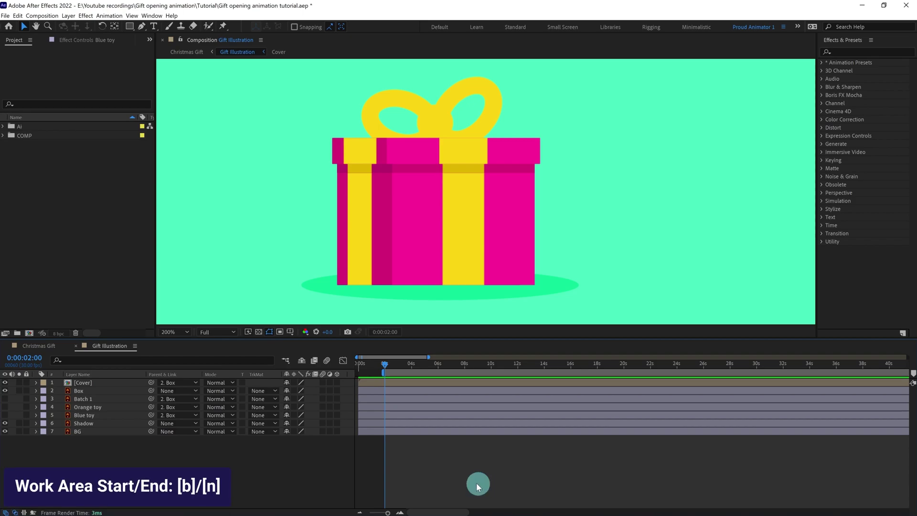
Add a first Scale keyframe to the Box layer at 0:00:02:00.
click(79, 391)
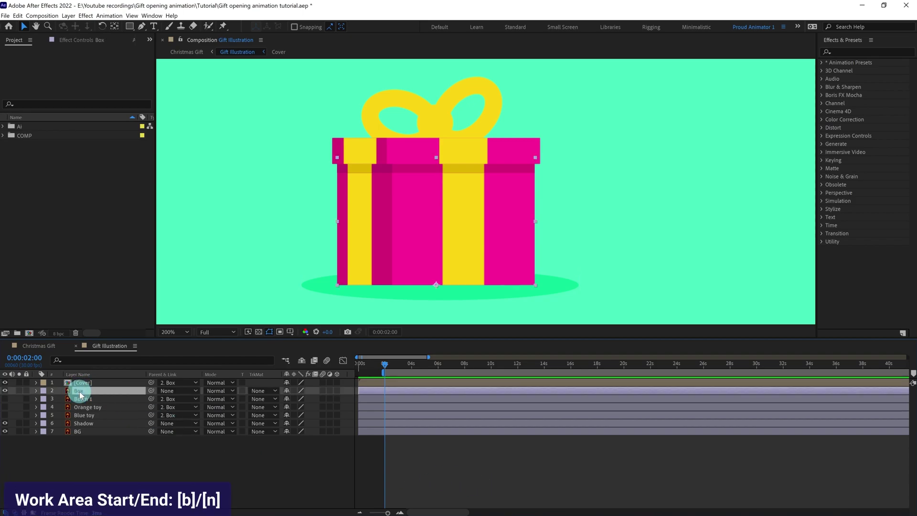
key(s)
click(60, 400)
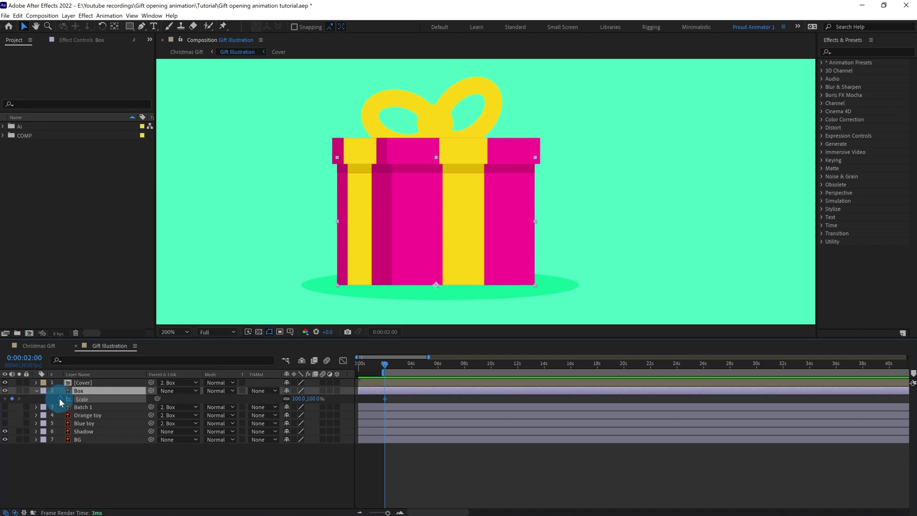
click(103, 399)
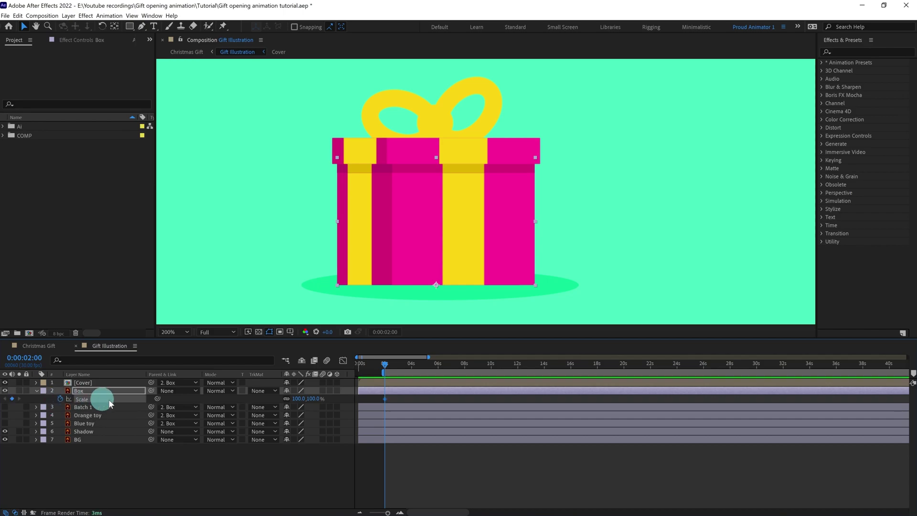
Keyframe the Box layer's scale at 105% horizontally and 95% vertically ten frames further on, at 0:00:02:10.
click(29, 357)
text(+10)
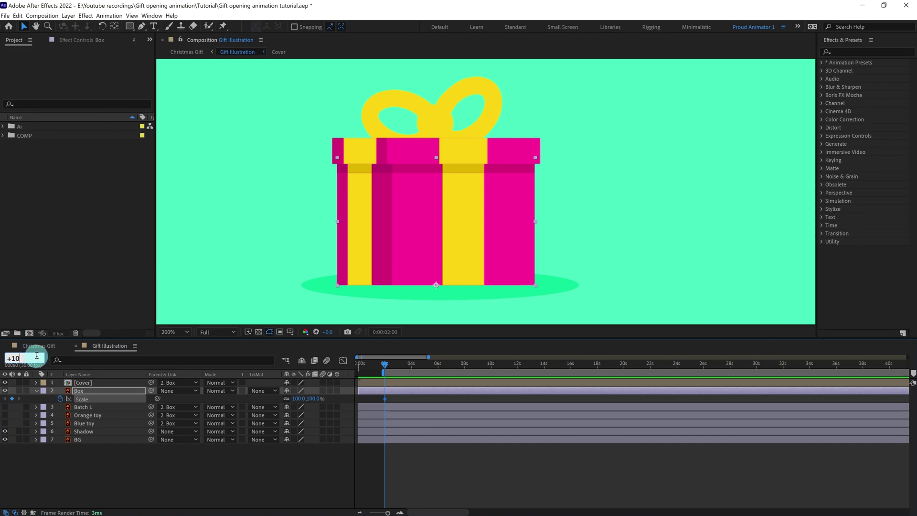
key(Return)
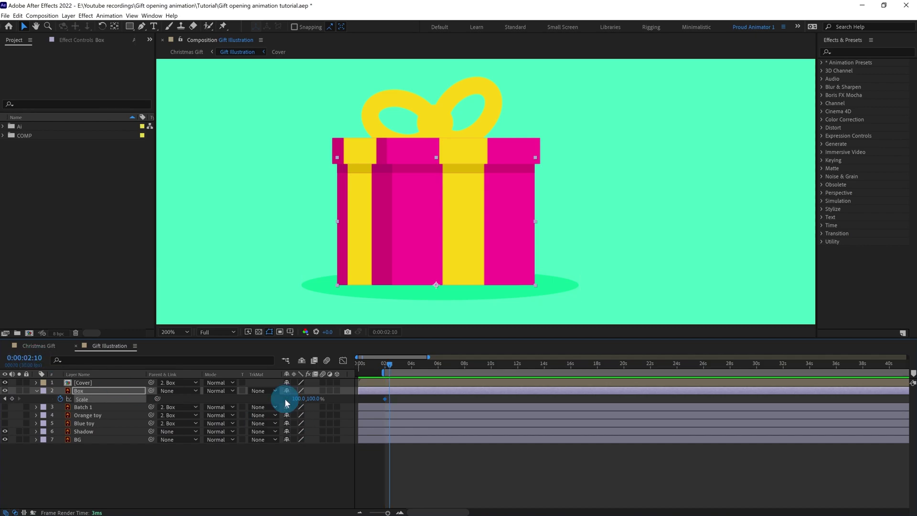
scroll(483, 446, up, 5)
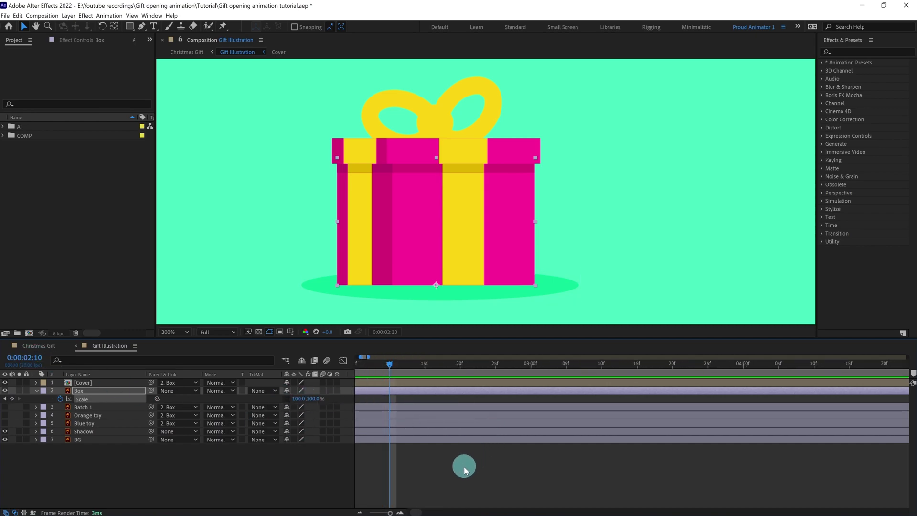
scroll(552, 477, up, 3)
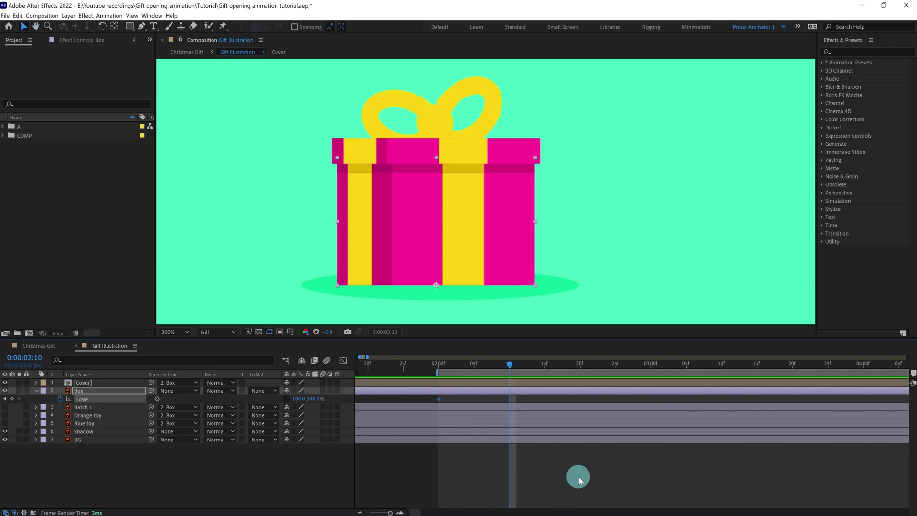
click(313, 398)
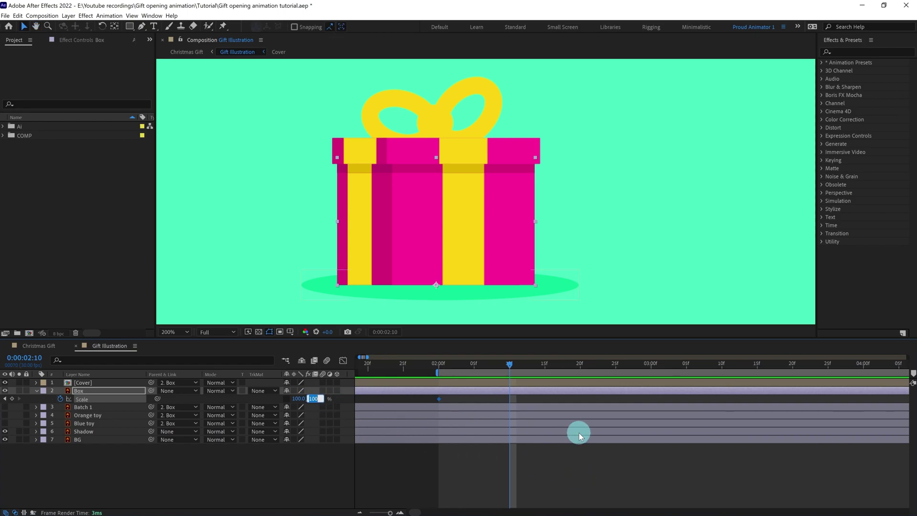
text(95)
key(Return)
click(300, 398)
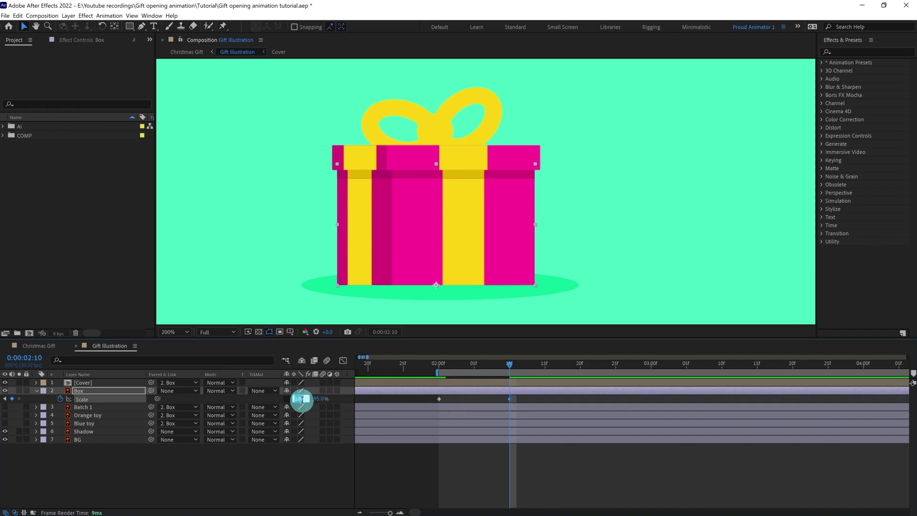
text(105)
key(Return)
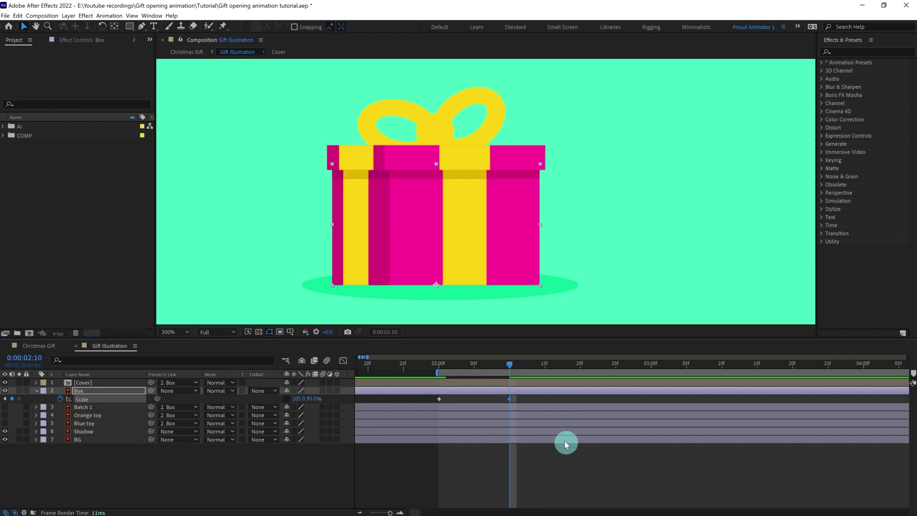
Paste the initial Scale keyframe at 0:00:02:20 on the Box layer and set it to 95% horizontally and 105% vertically.
click(29, 358)
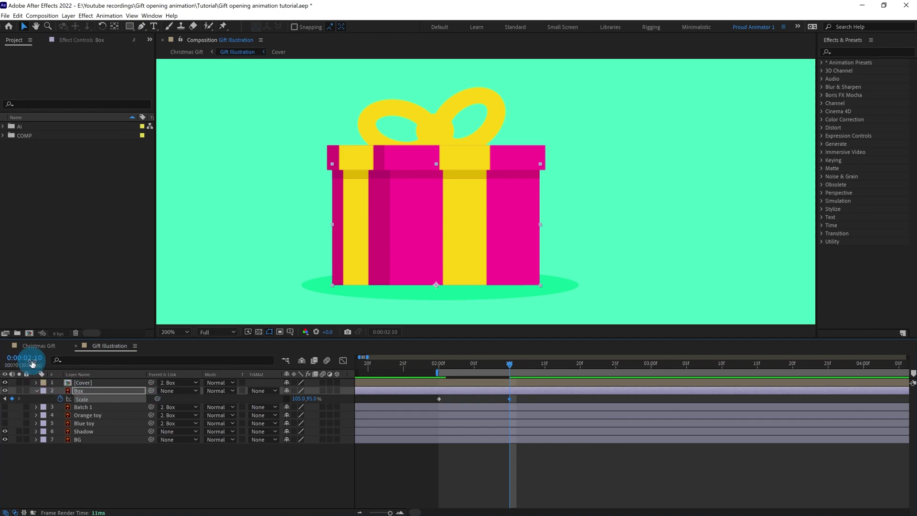
text(+10)
key(Return)
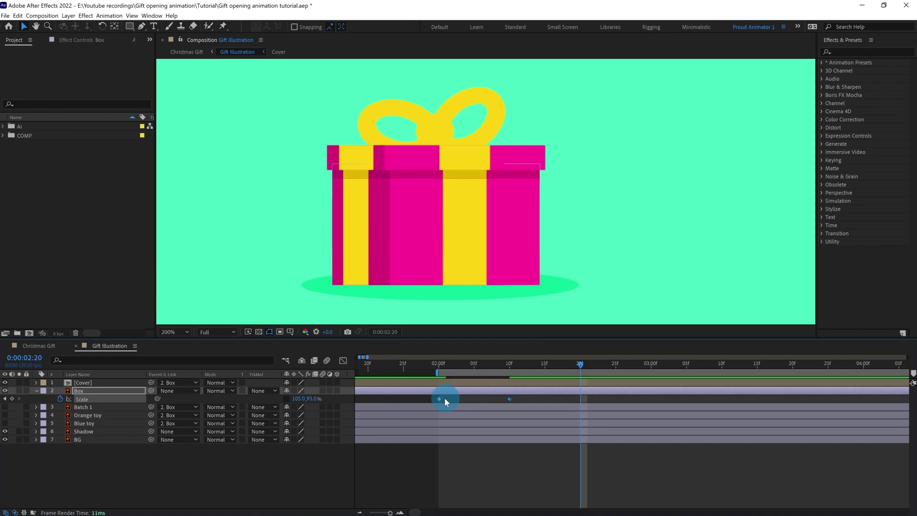
key(ctrl+v)
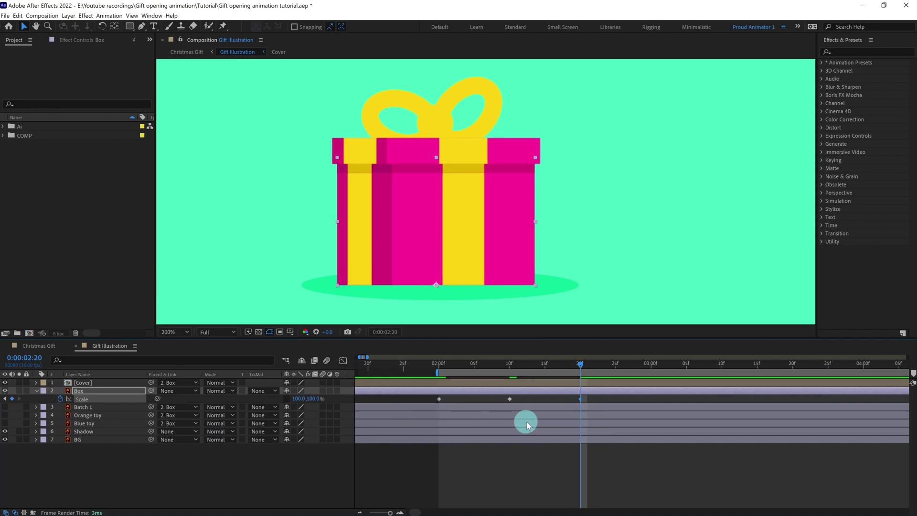
click(301, 400)
text(95)
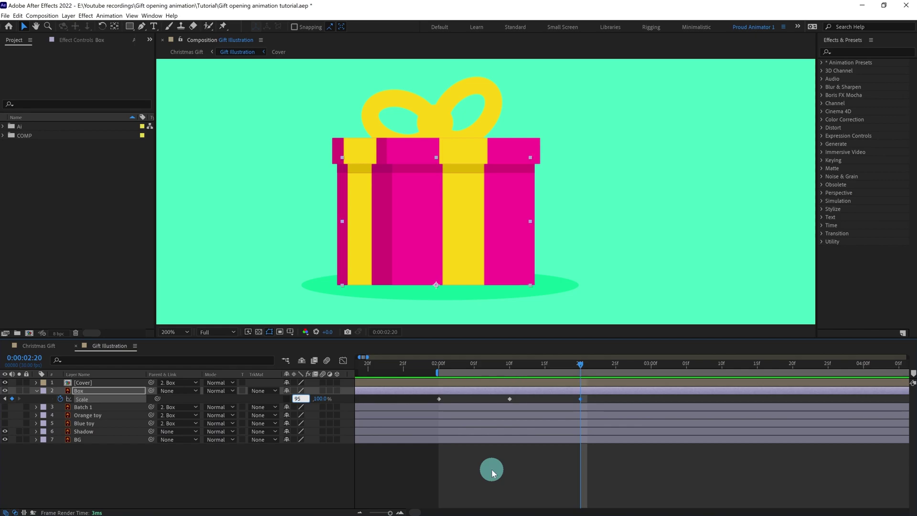
key(Return)
click(312, 399)
text(10)
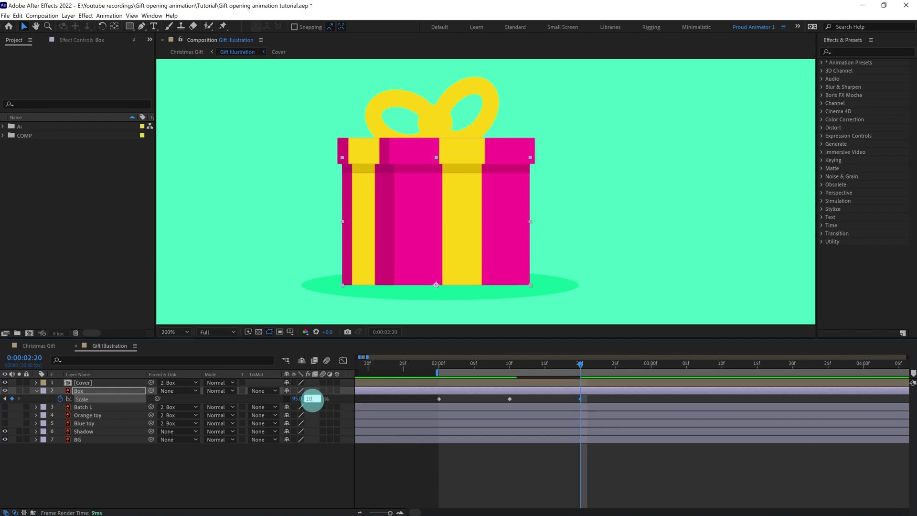
text(5)
key(Return)
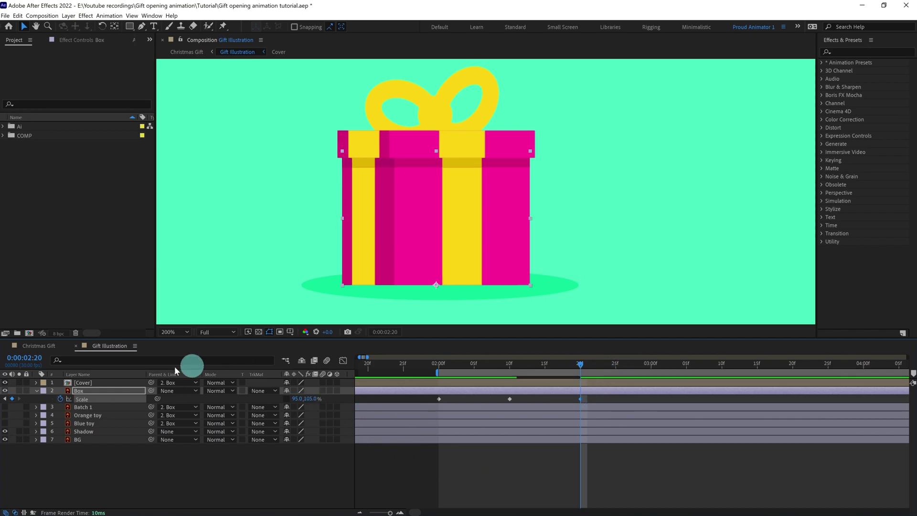
Advance six frames to 0:00:02:26 and keyframe the Box layer's scale at 103% horizontally and 97% vertically.
click(33, 359)
text(+6)
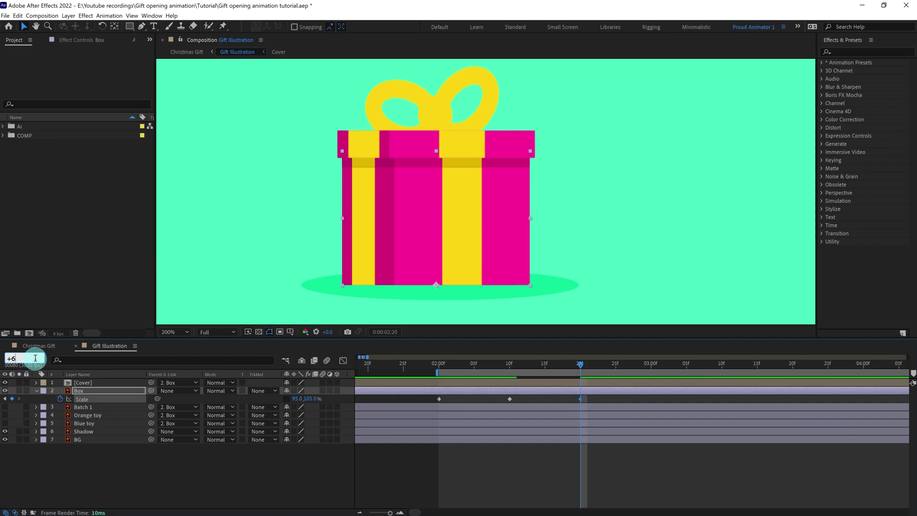
key(Return)
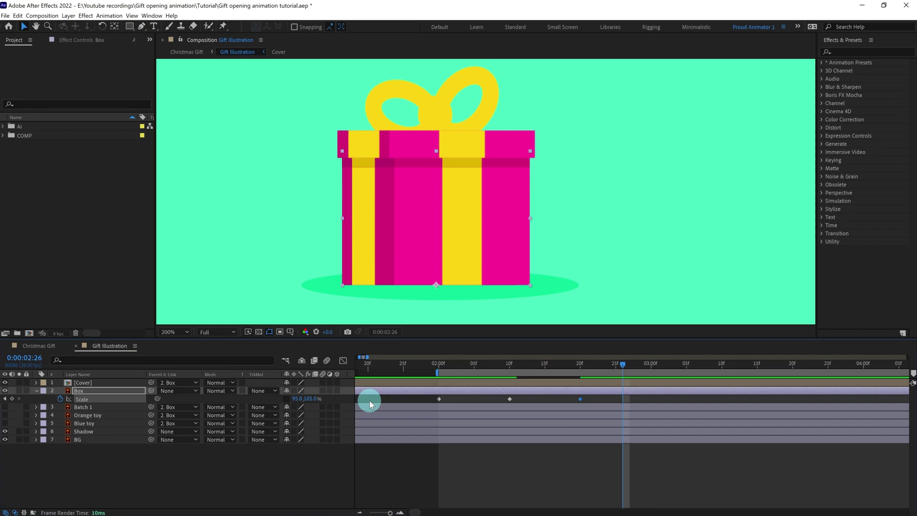
click(309, 399)
text(97)
click(298, 397)
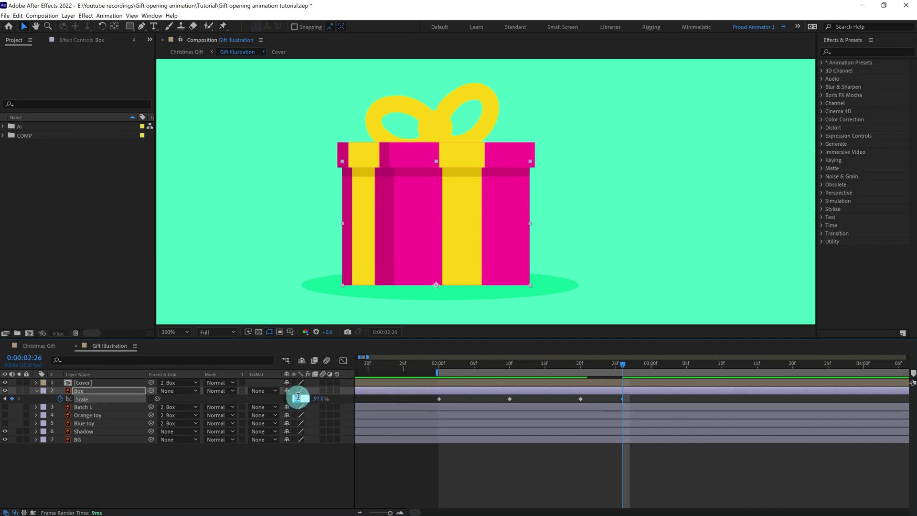
text(103)
key(Return)
drag(658, 365, 621, 371)
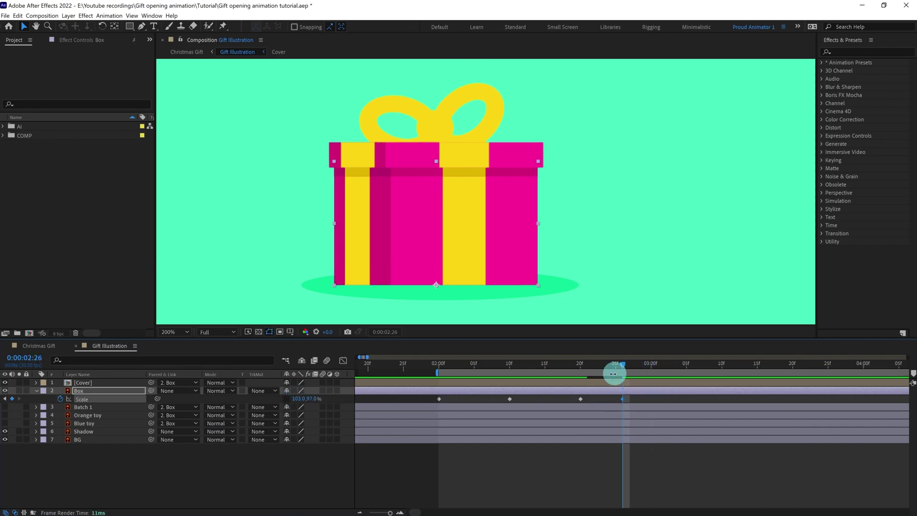
Change the Box layer's Scale keyframe at 0:00:02:26 to 101% horizontally and 99% vertically.
click(311, 399)
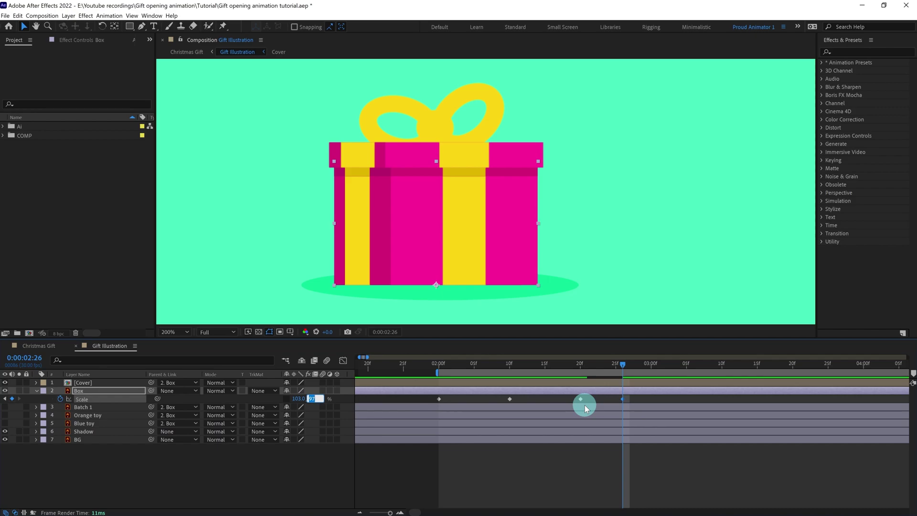
text(99)
click(299, 401)
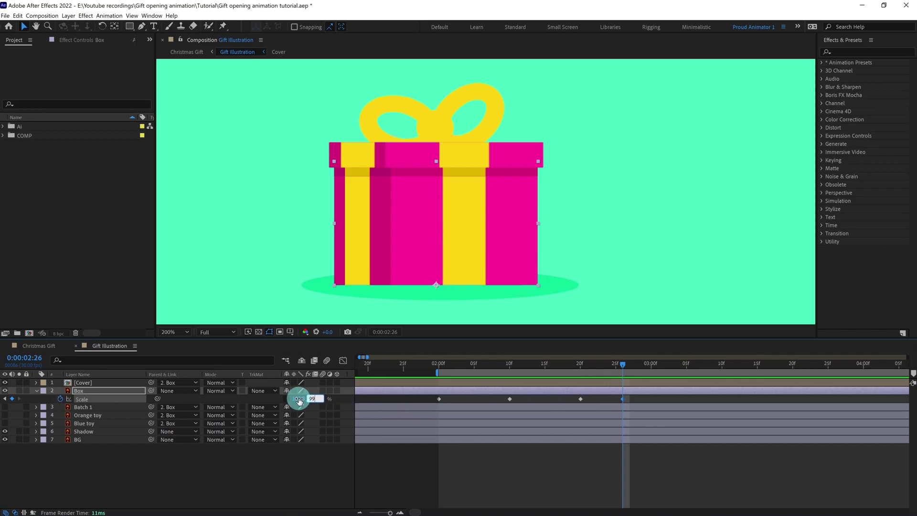
text(101)
key(Return)
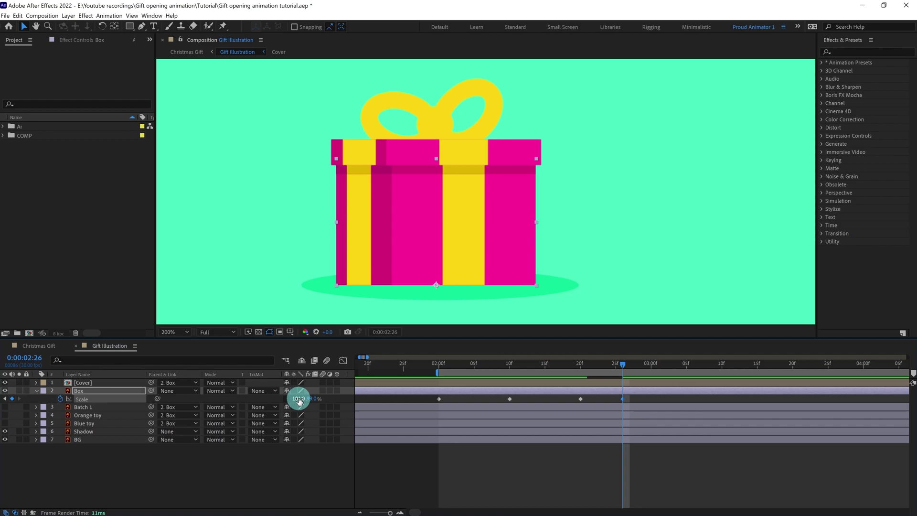
Paste a copy of the Box layer's first Scale keyframe at 0:00:03:00 and apply Easy Ease to all its Scale keyframes.
click(648, 365)
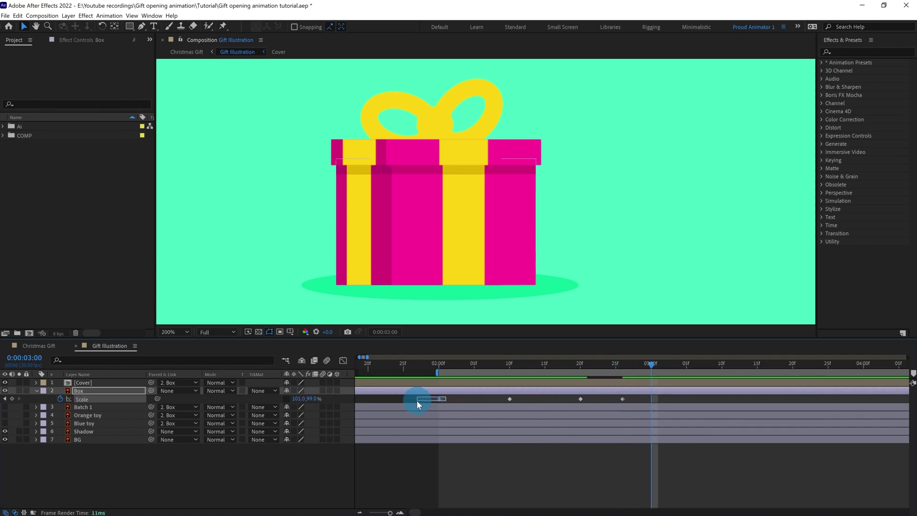
key(ctrl+c)
key(ctrl+v)
drag(665, 397, 395, 414)
key(F9)
Preview the box's squash and stretch, ending the work area at 0:00:03:12.
click(439, 373)
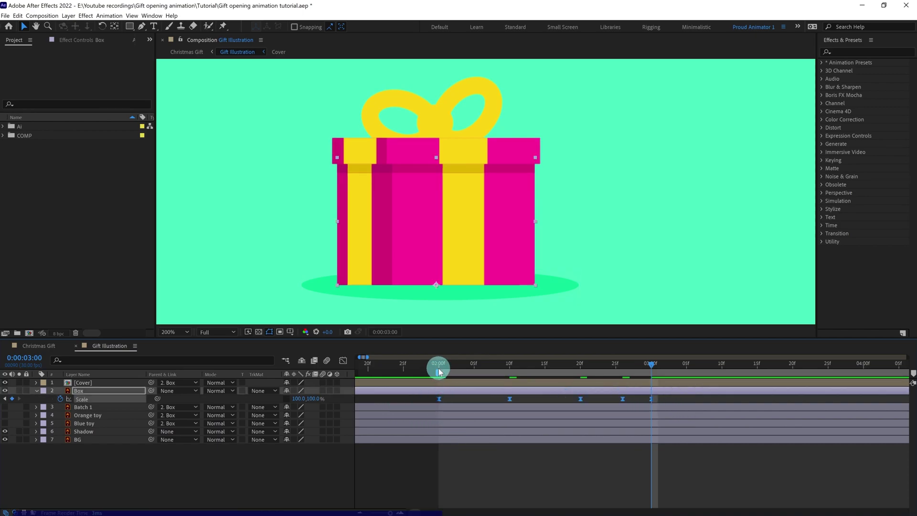
scroll(455, 233, down, 1)
key(space)
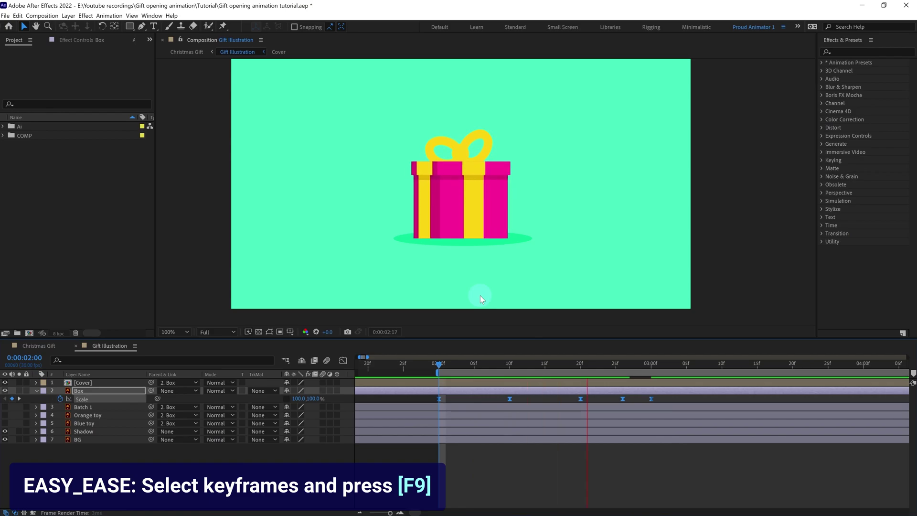
click(735, 366)
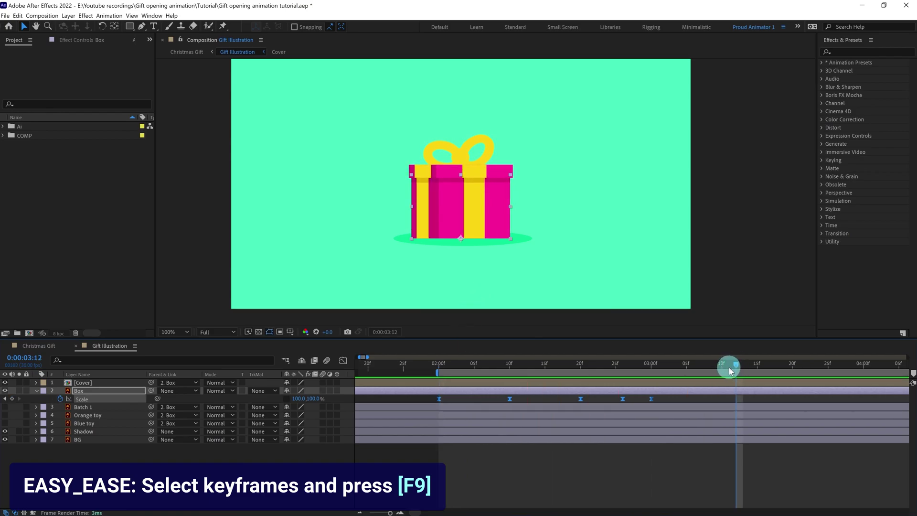
key(n)
key(space)
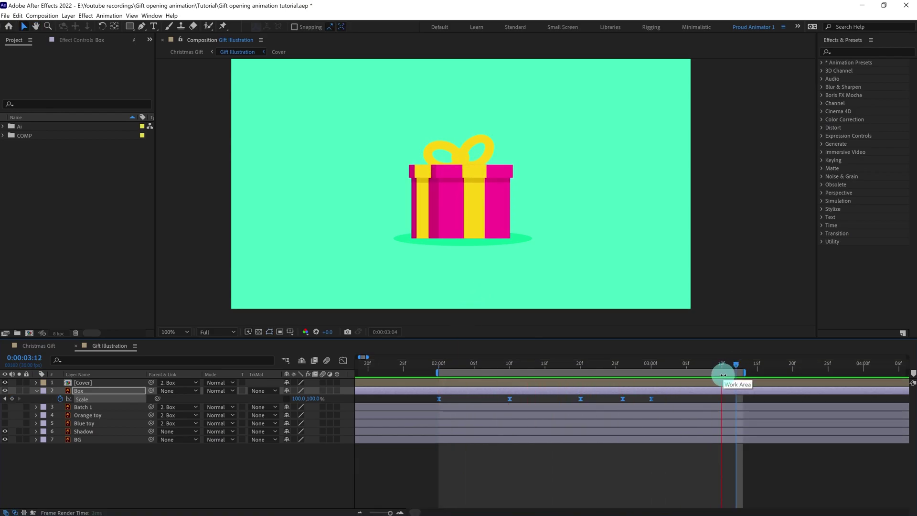
Split the Cover layer at 0:00:02:15.
click(446, 364)
drag(448, 363, 547, 368)
click(578, 461)
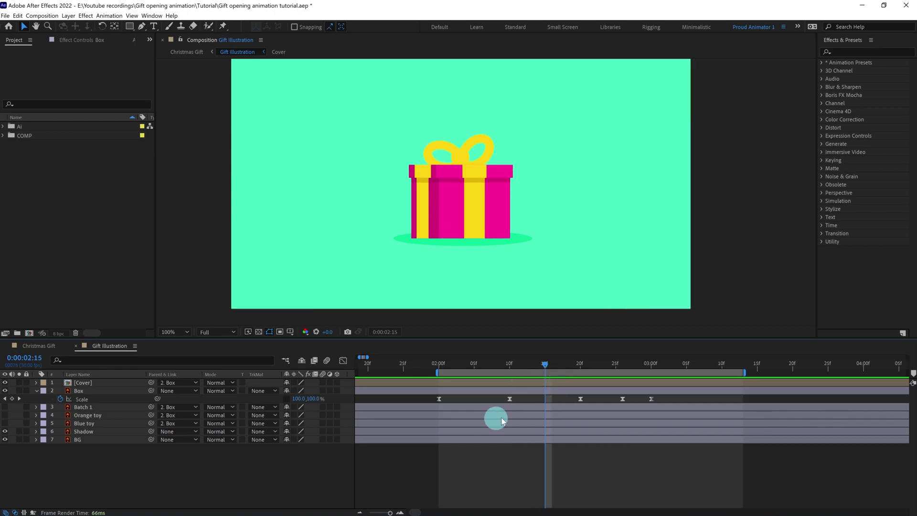
click(312, 400)
click(111, 383)
key(ctrl+shift+d)
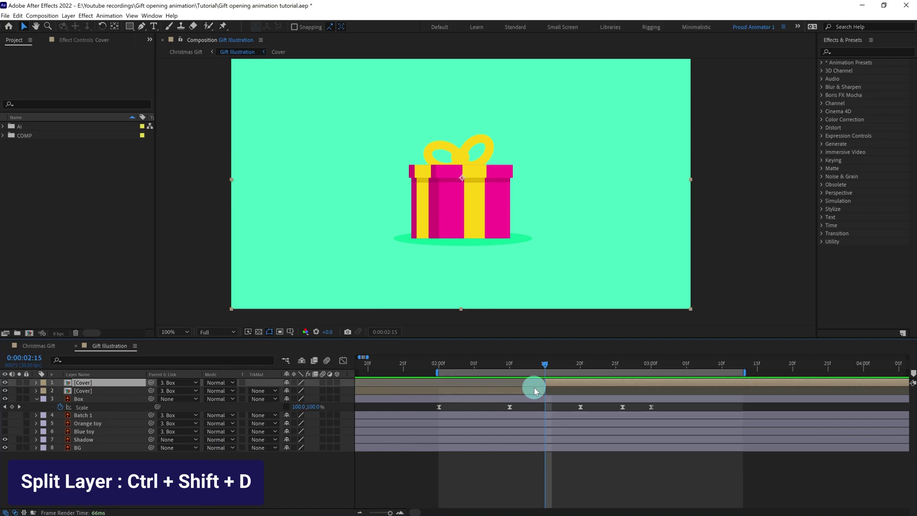
Set the parent of the second part of the split Cover, layer 1, to None.
drag(151, 383, 114, 400)
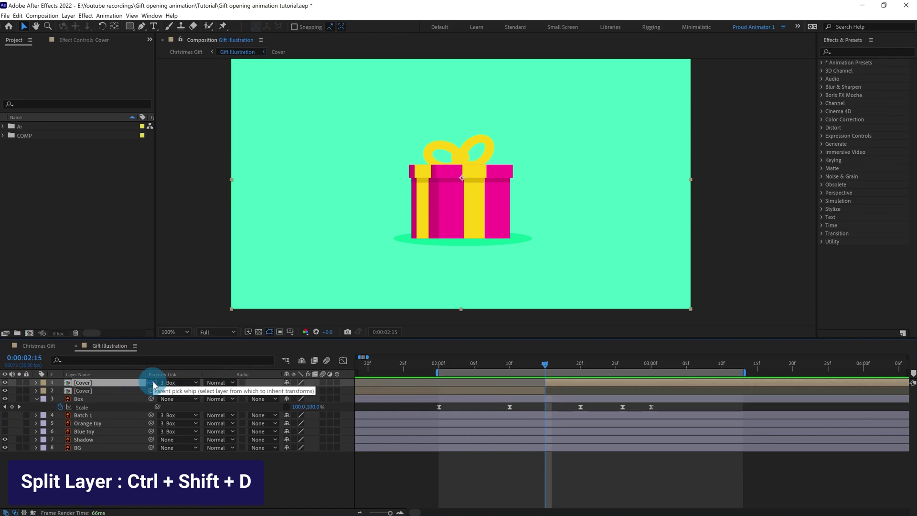
click(175, 383)
click(178, 392)
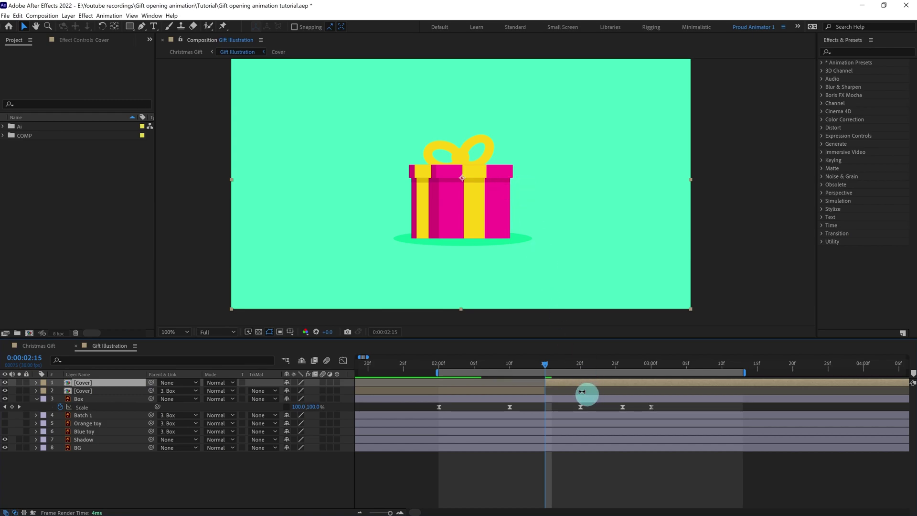
Separate the Position dimensions of Cover layer 1 and add a Y Position keyframe at 0:00:02:15.
drag(527, 141, 532, 158)
key(p)
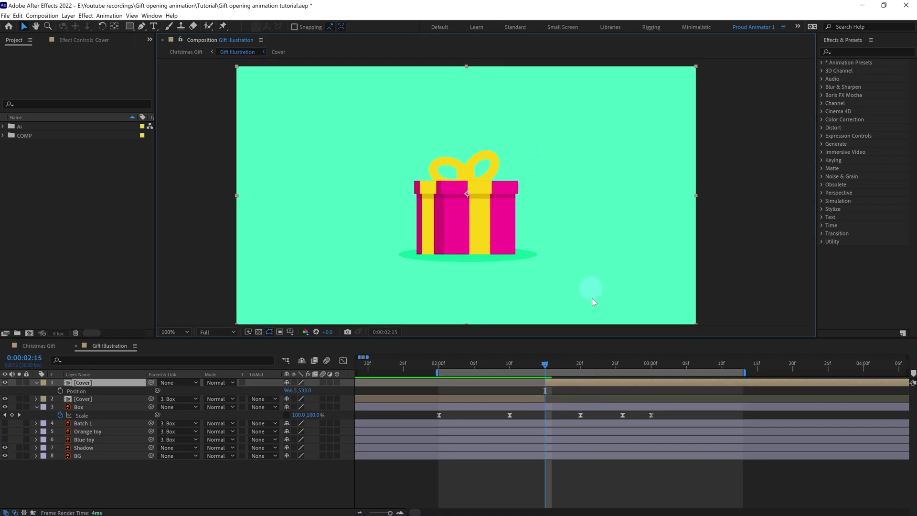
right_click(86, 392)
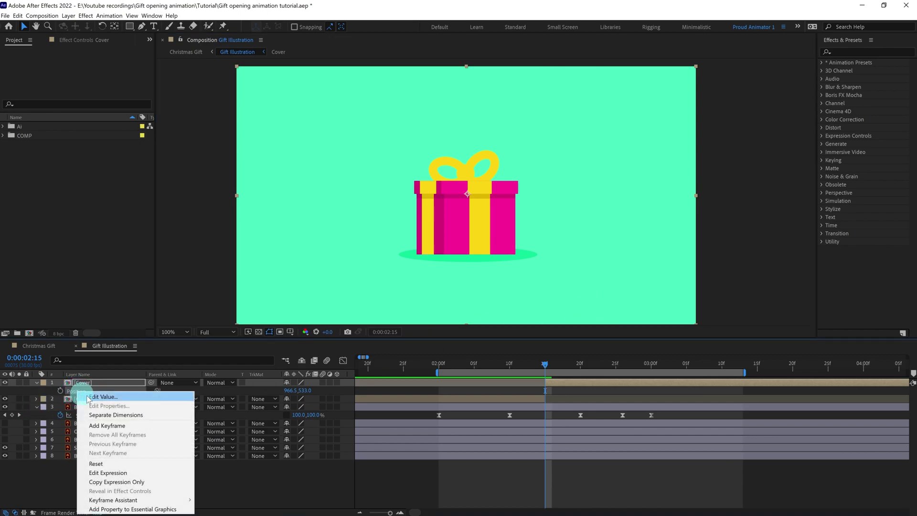
click(116, 415)
click(48, 397)
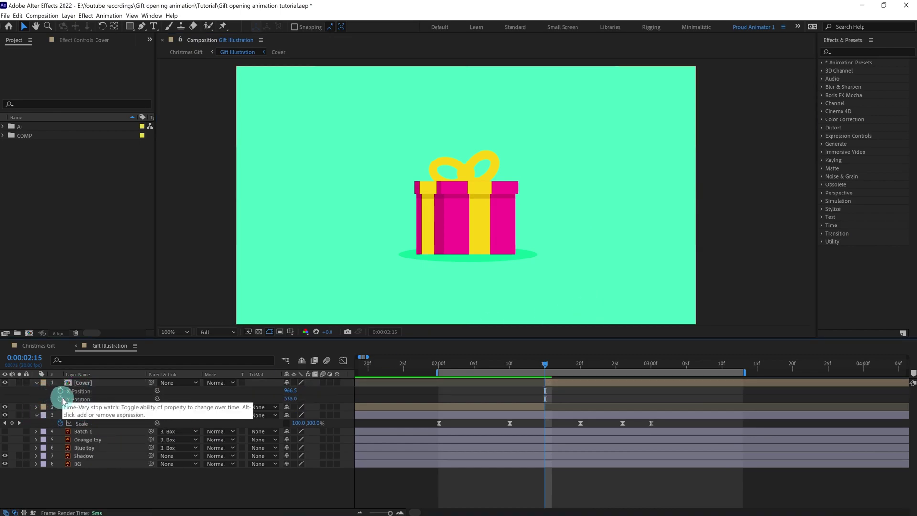
click(60, 400)
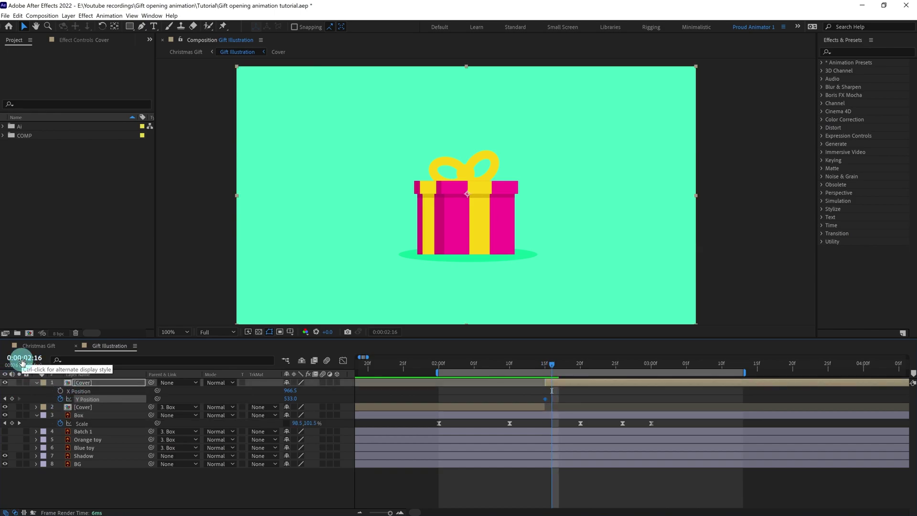
click(545, 366)
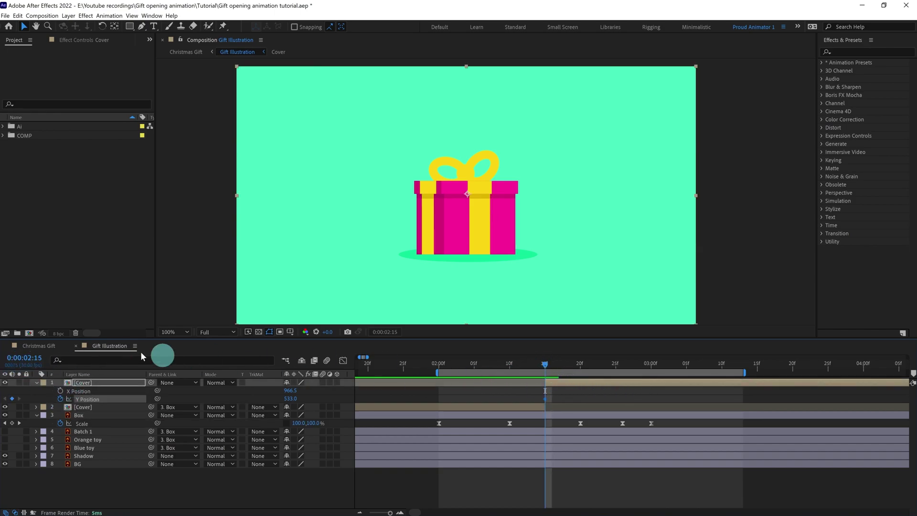
Advance 12 frames to 0:00:02:27 and raise the cover straight up to a Y Position of 173.
click(39, 358)
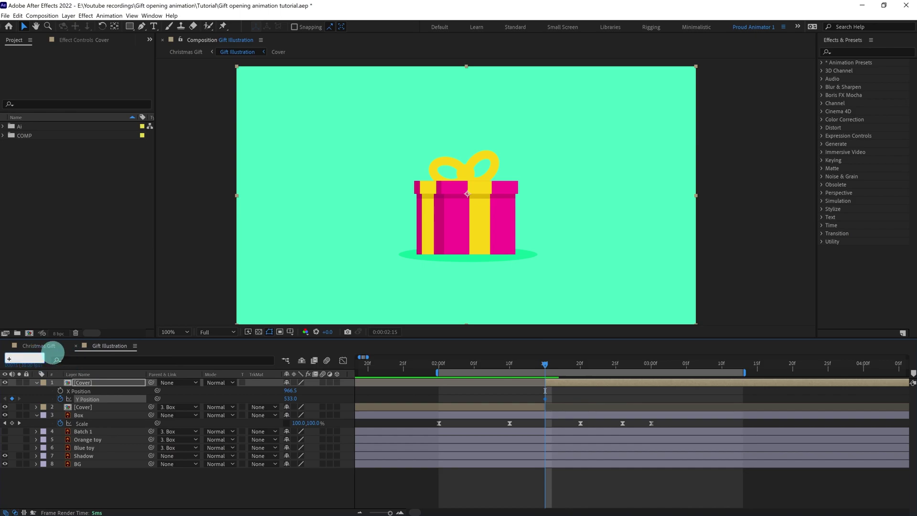
text(+12)
key(Return)
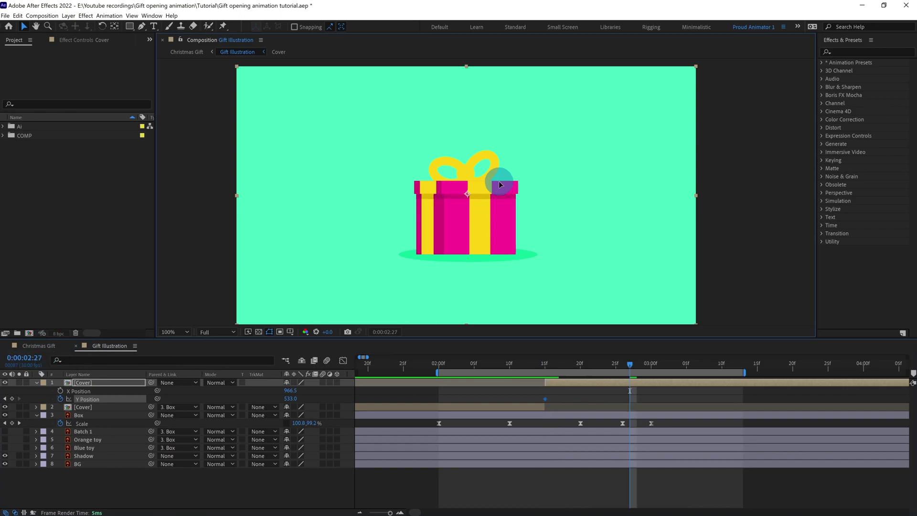
drag(500, 185, 594, 178)
key(ctrl+z)
key(v)
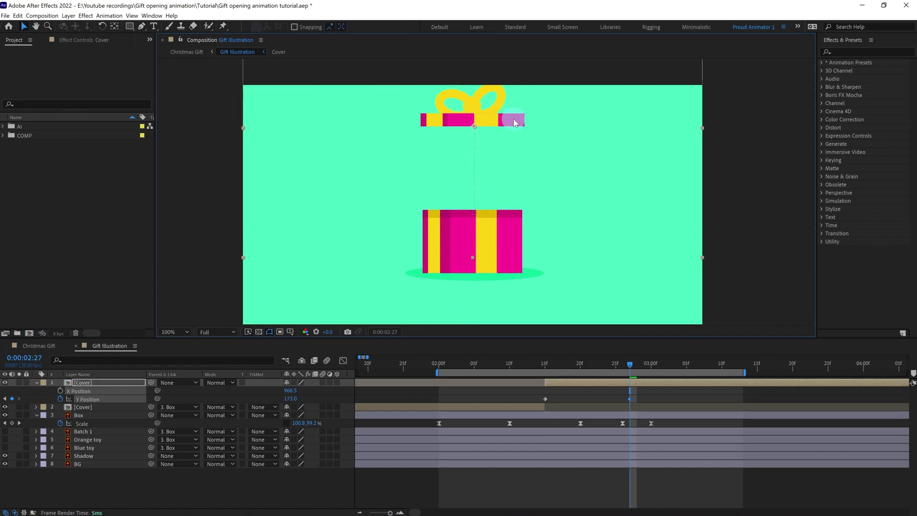
drag(286, 399, 293, 403)
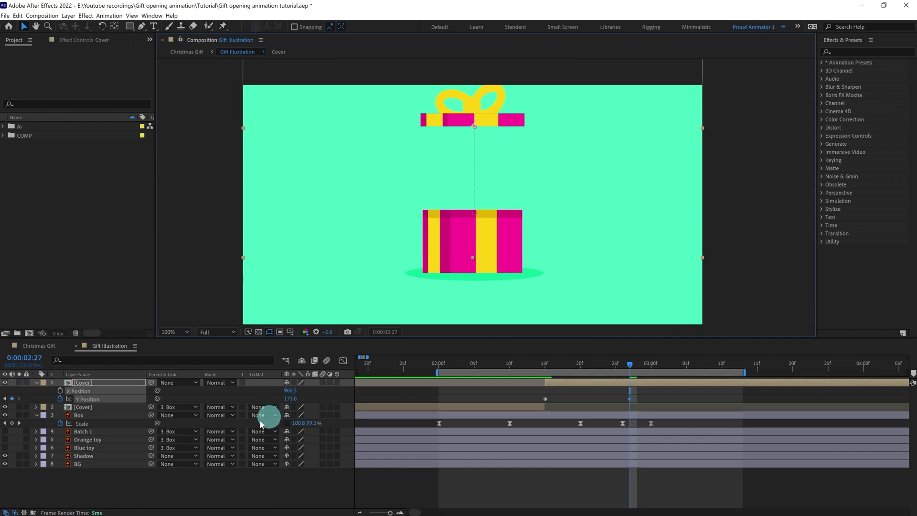
Keyframe the rotation of Cover layer 1 at 0° at 0:00:02:15 and at 12° at 0:00:02:27.
key(r)
click(60, 391)
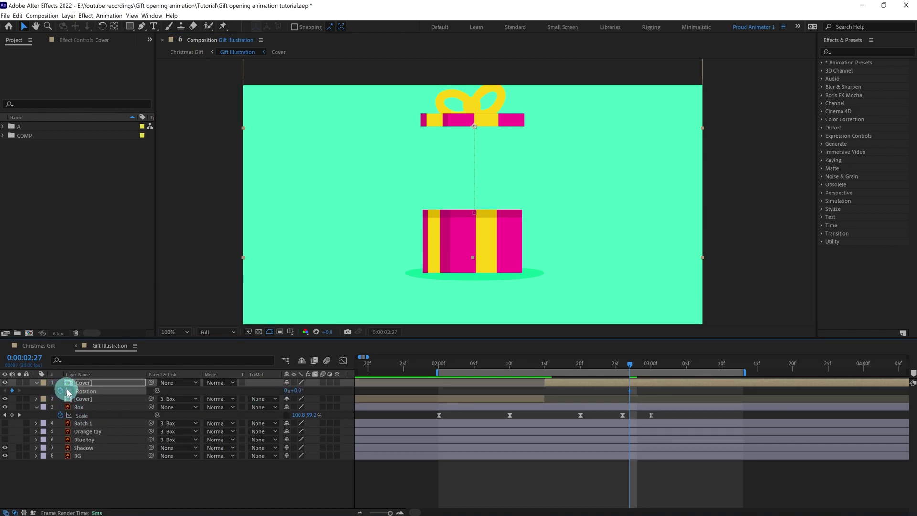
key(u)
click(545, 365)
click(12, 399)
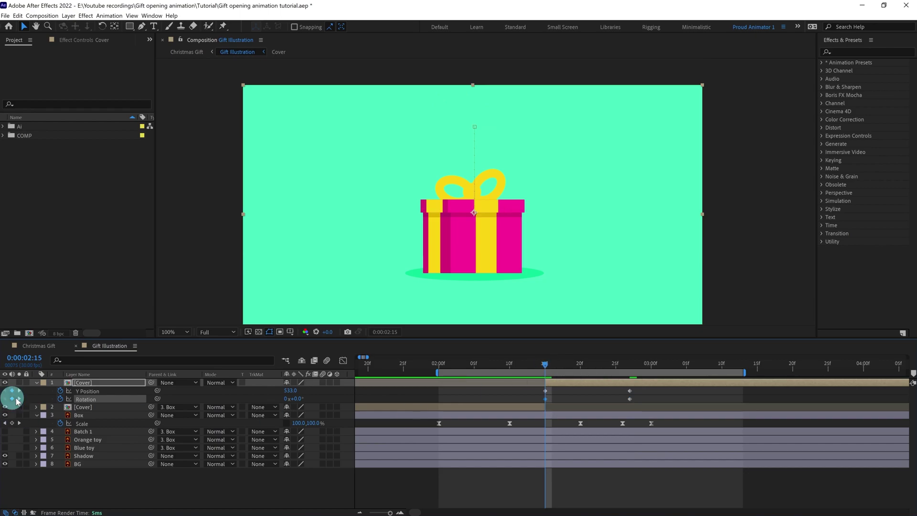
click(628, 369)
drag(296, 399, 303, 398)
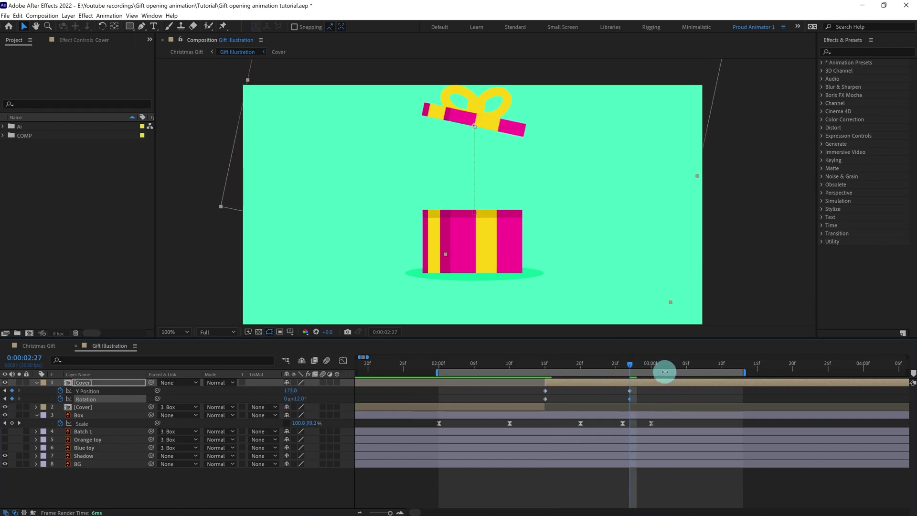
Paste the cover's first Y Position and Rotation keyframes 12 frames on, at 0:00:03:09, and extend the work area end past 0:00:04:00.
click(23, 357)
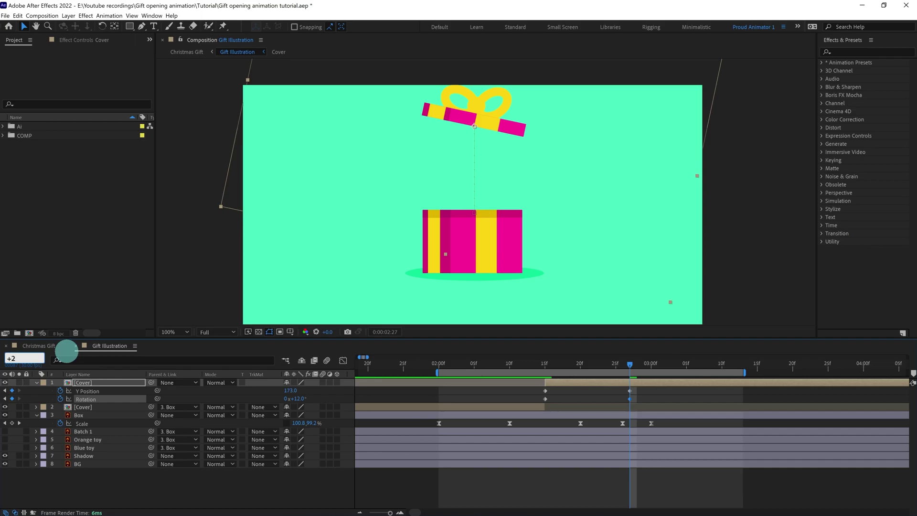
key(Return)
drag(557, 391, 529, 403)
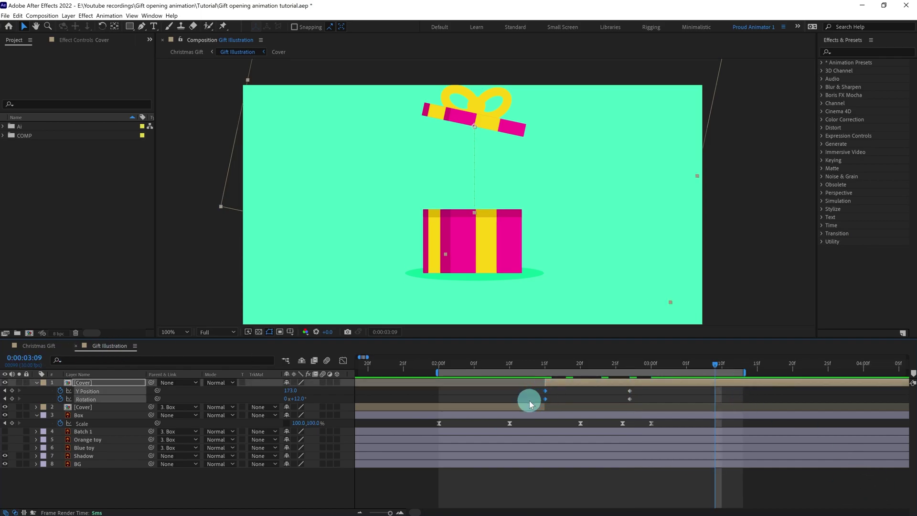
key(ctrl+c)
key(ctrl+v)
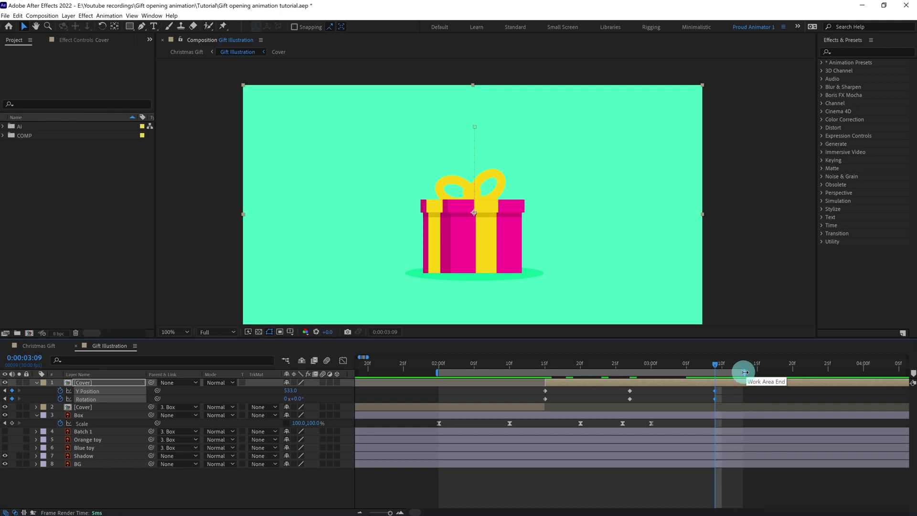
mouse_move(747, 372)
mouse_down()
mouse_move(903, 370)
mouse_move(894, 372)
mouse_up()
click(726, 400)
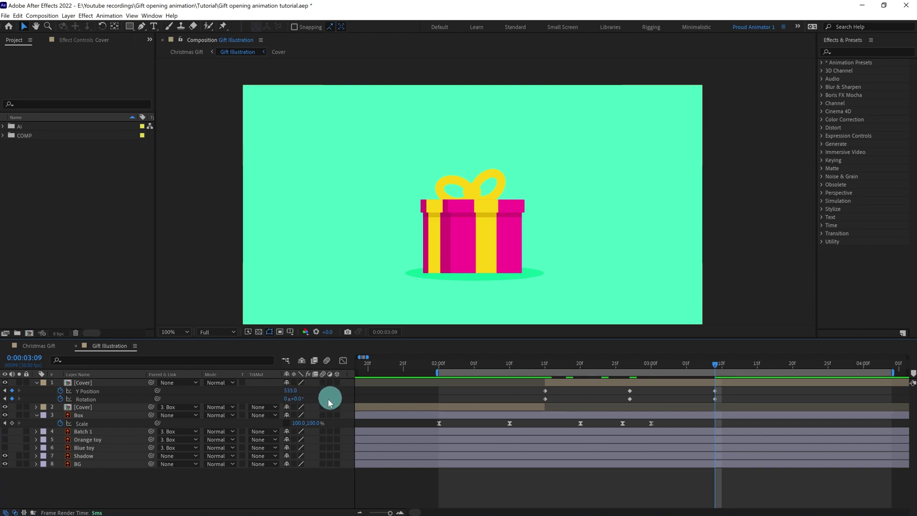
Set the Rotation of Cover layer 1 to -2° at 0:00:03:09 so the cover overshoots on landing.
click(296, 399)
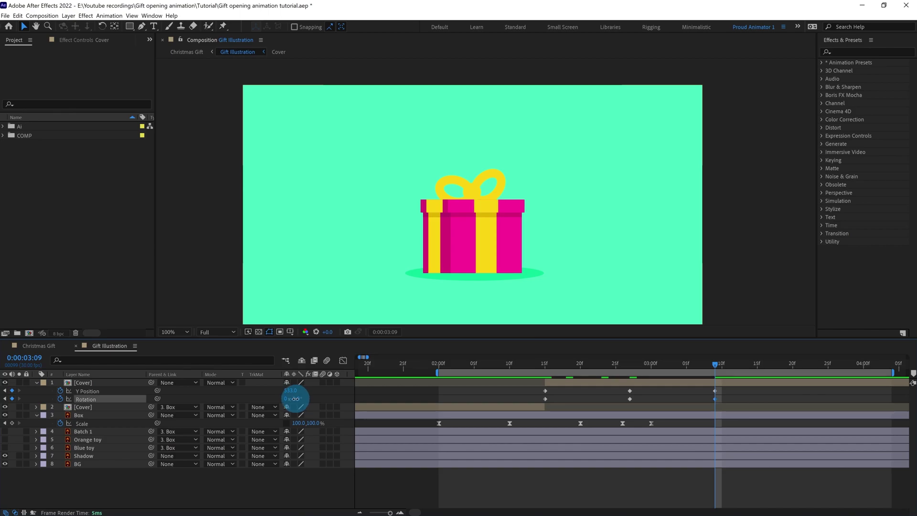
mouse_move(295, 399)
mouse_down()
mouse_move(334, 415)
mouse_move(296, 401)
mouse_up()
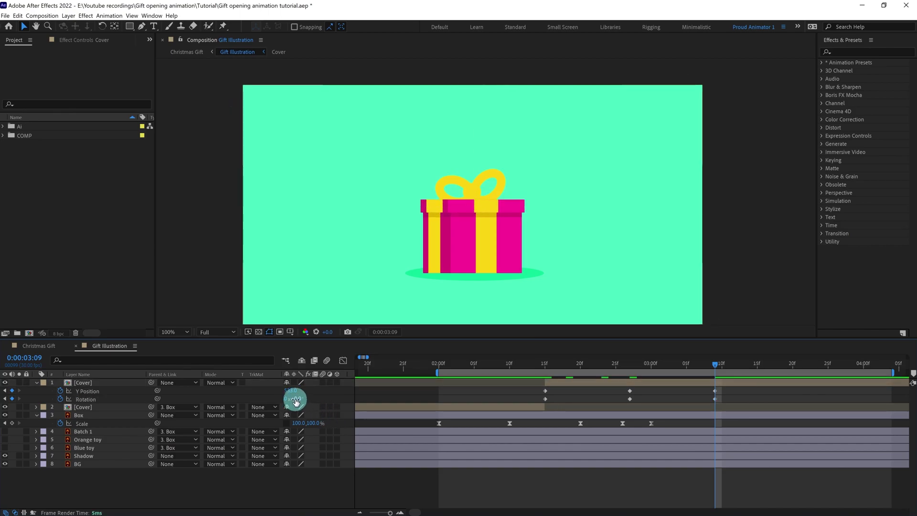
text(-2)
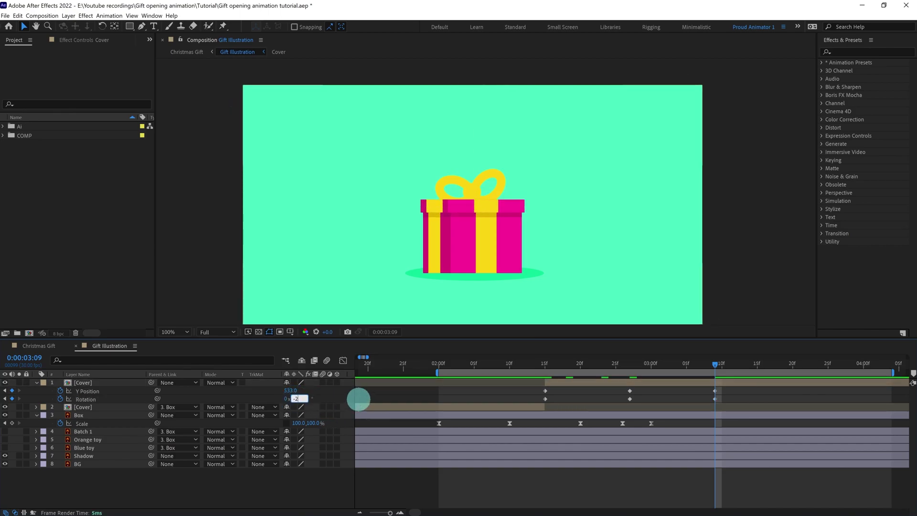
key(Return)
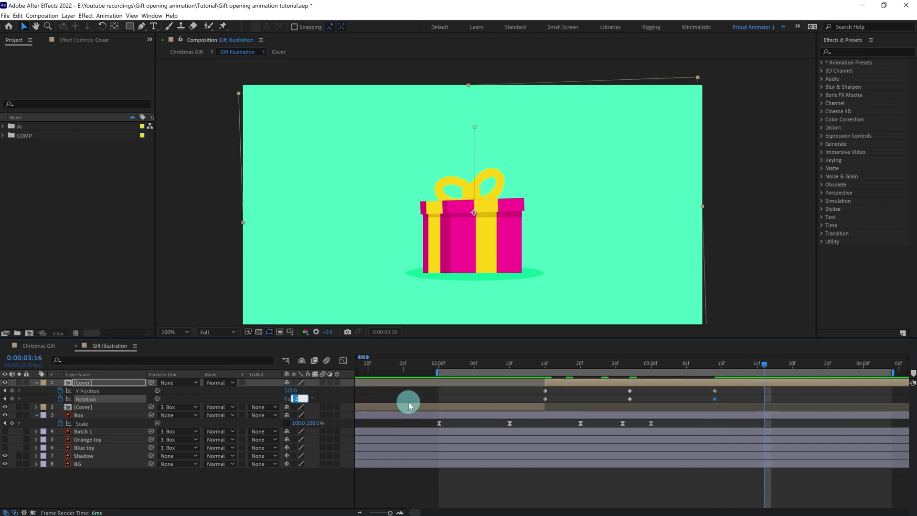
Add settling Rotation keyframes to Cover layer 1 of 0.6° at 0:00:03:16 and 0° at 0:00:03:20.
text(0.6)
key(Return)
click(833, 432)
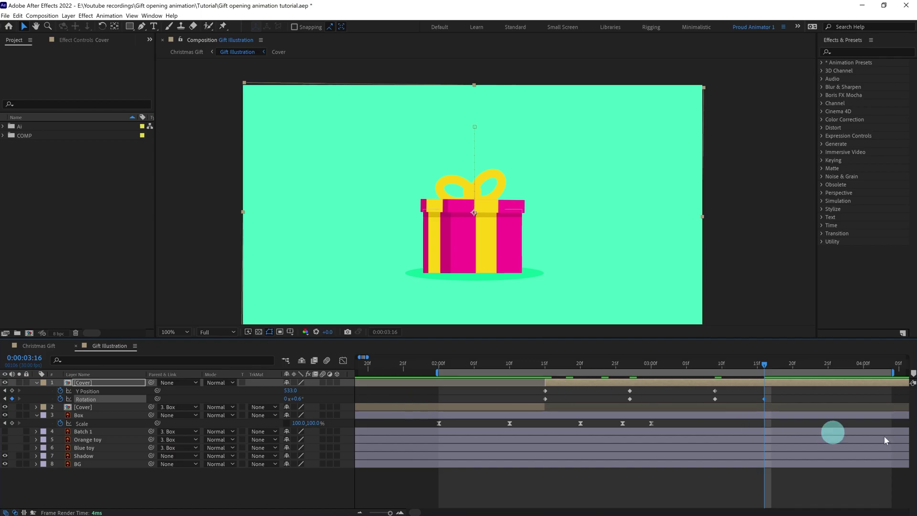
click(798, 367)
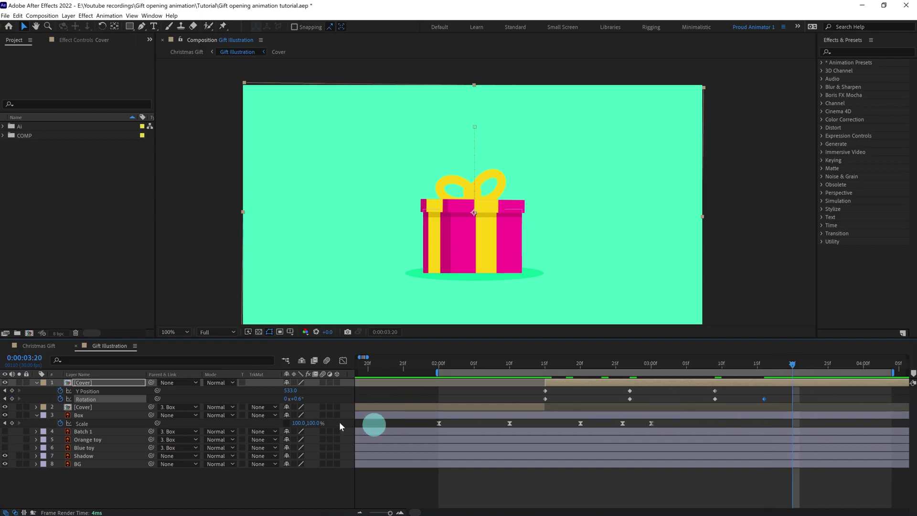
click(301, 402)
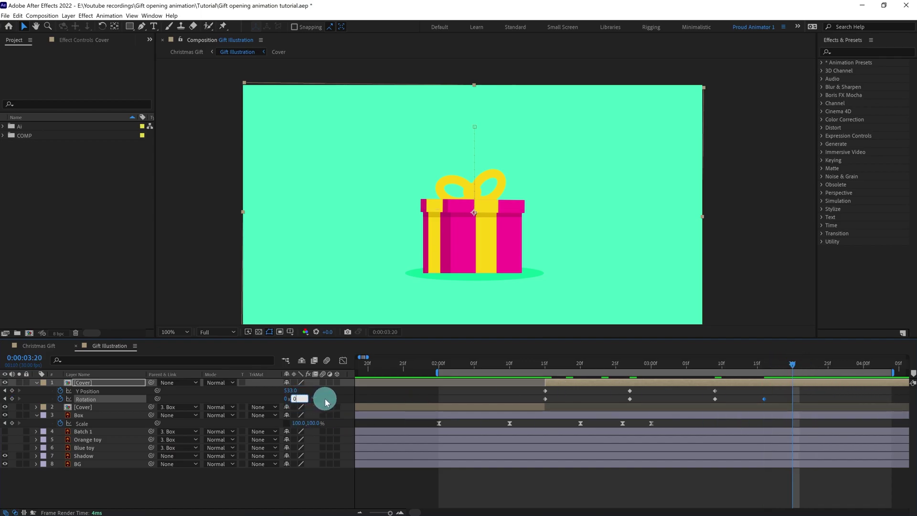
text(0)
click(326, 403)
Easy ease all Y Position and Rotation keyframes of Cover layer 1, shift the Rotation keyframes 2 frames later and preview the motion.
drag(804, 387, 529, 400)
key(F9)
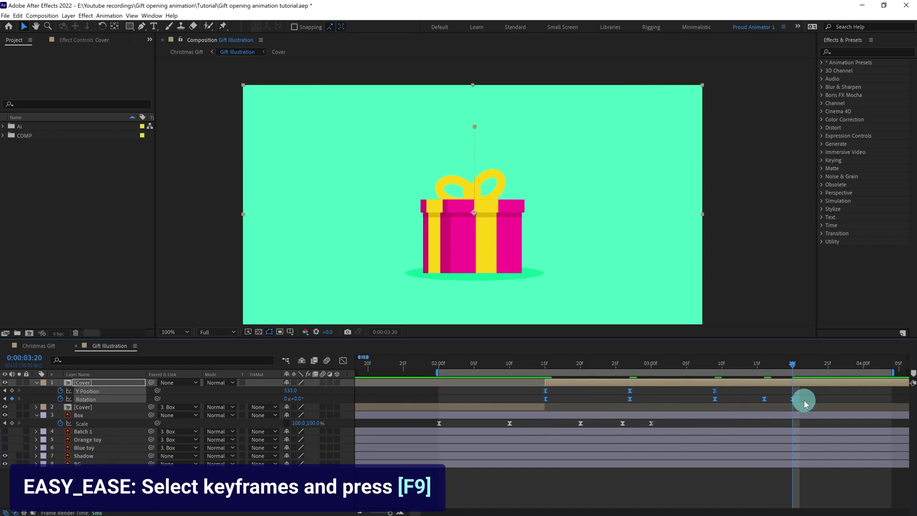
drag(804, 402, 559, 403)
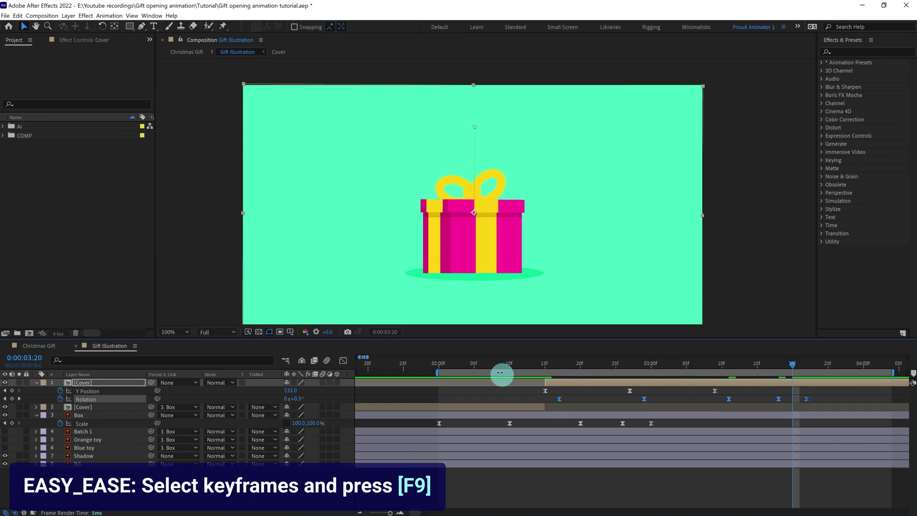
click(458, 364)
key(space)
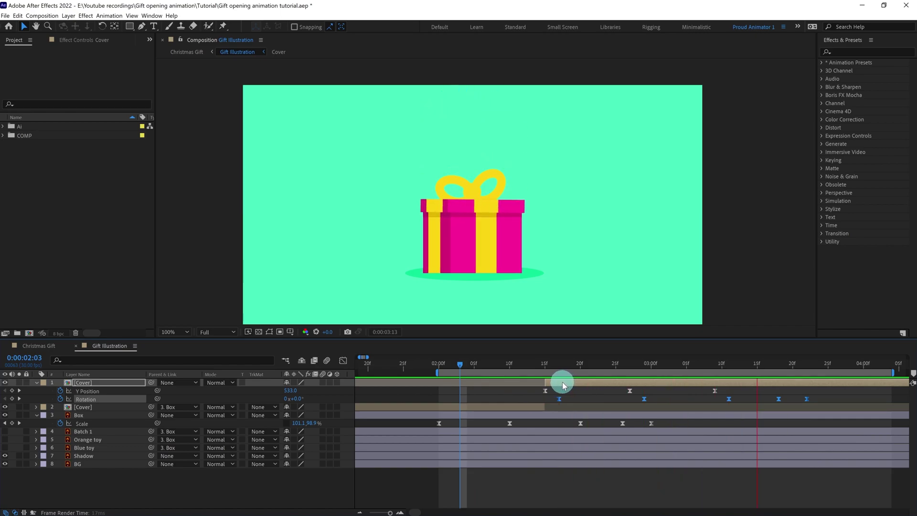
Display the Y Position keyframes of Cover layer 1 as a value graph in the Graph Editor.
click(546, 364)
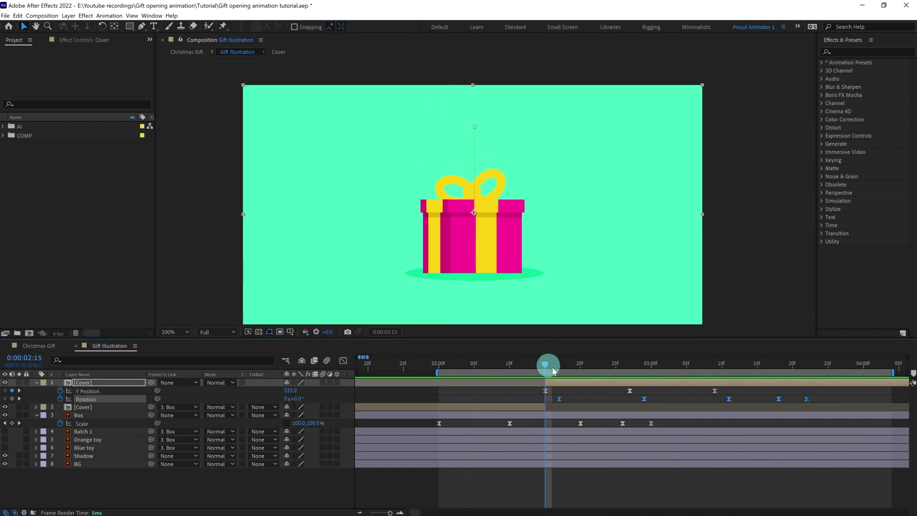
click(629, 368)
drag(639, 389, 617, 396)
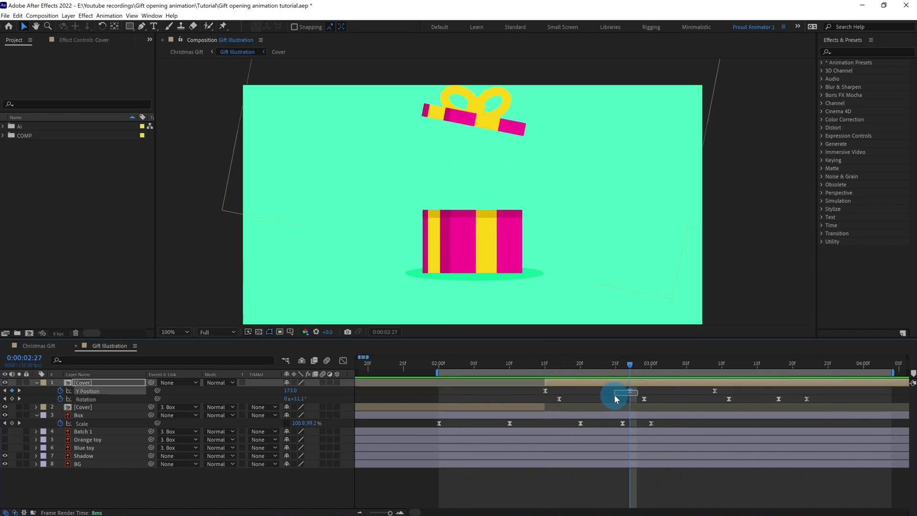
click(343, 362)
click(479, 457)
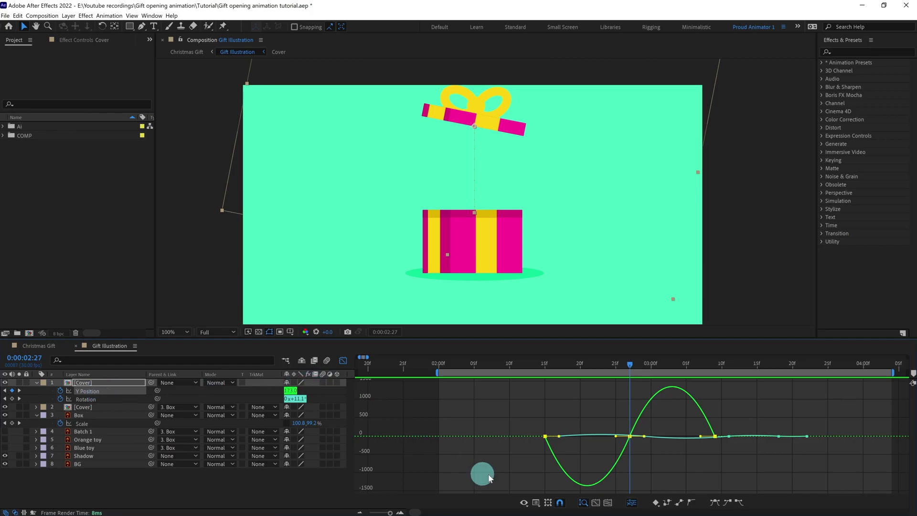
click(536, 503)
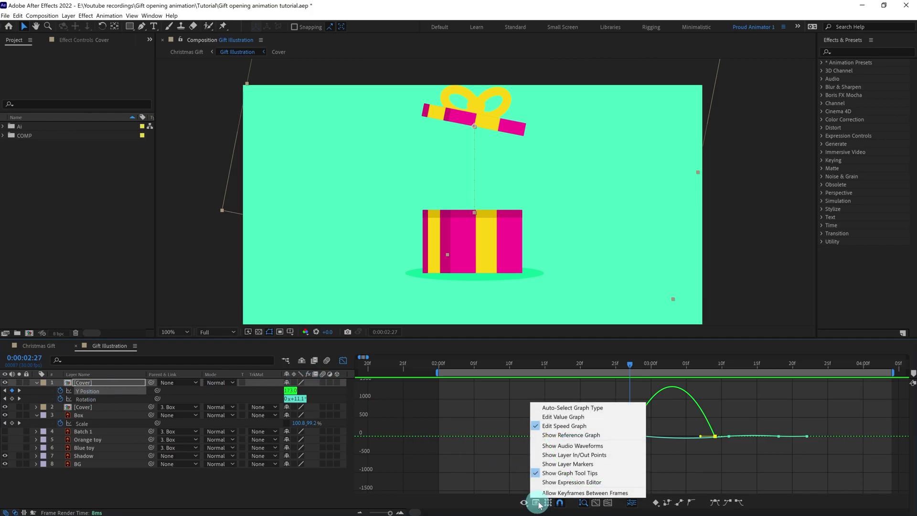
click(566, 418)
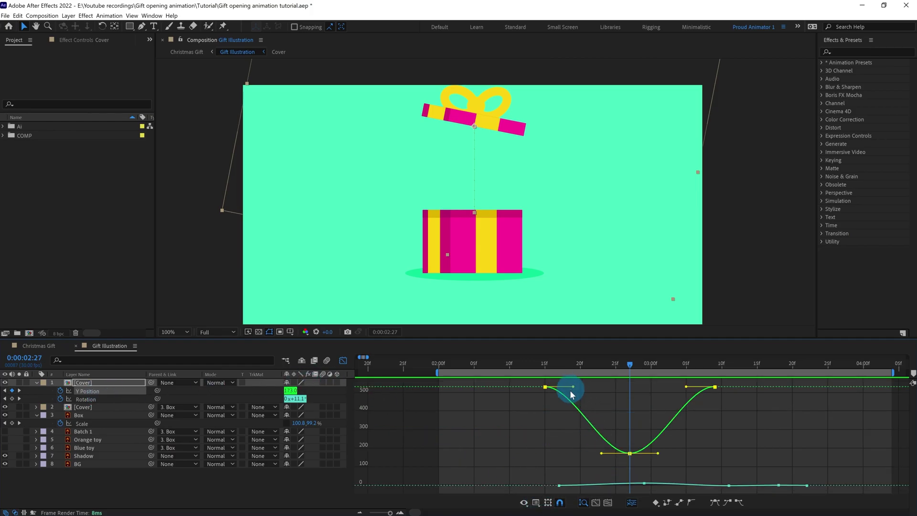
Pull the first Y Position keyframe's outgoing handle steeply down so the curve starts fast, and scrub to 0:00:02:27.
drag(573, 387, 546, 417)
key(ctrl+z)
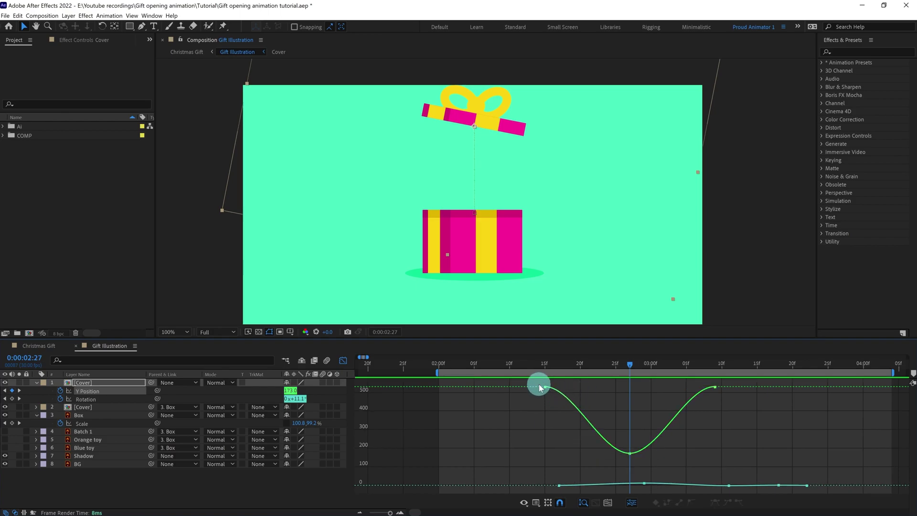
drag(573, 386, 542, 418)
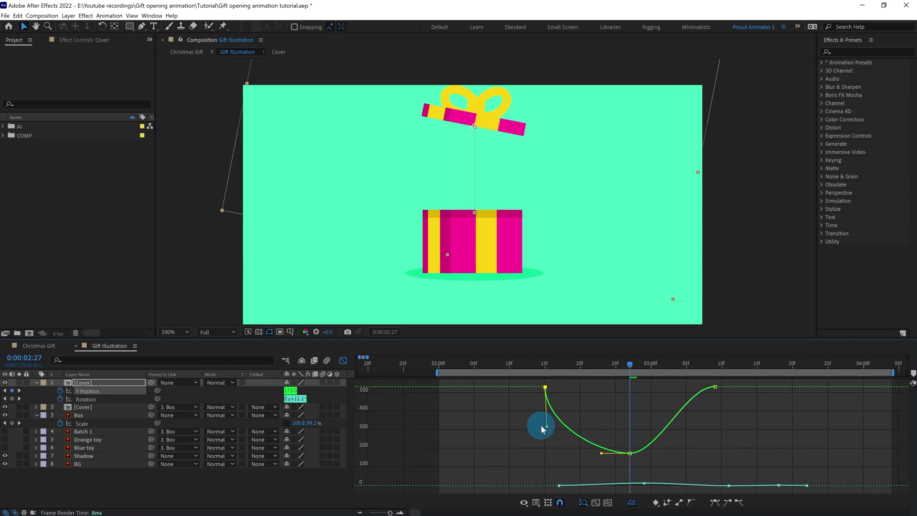
click(695, 389)
drag(548, 371, 629, 380)
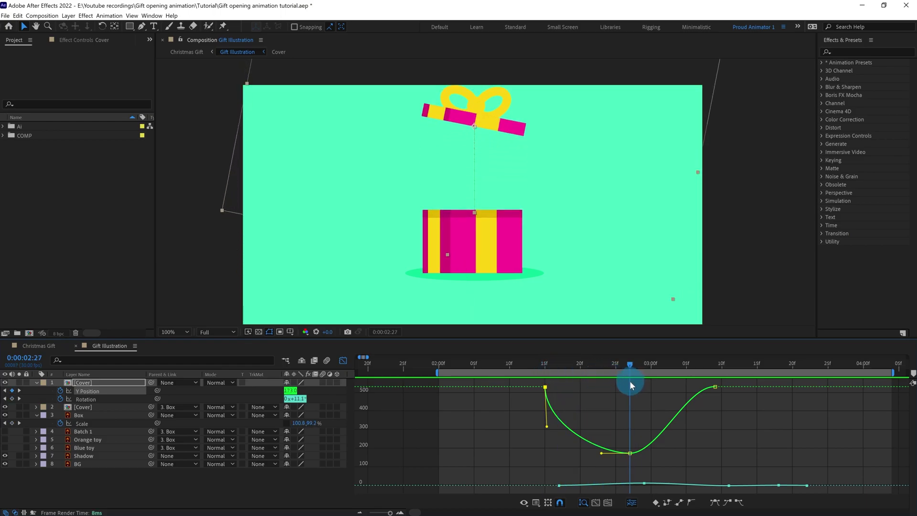
Steepen the last Y Position keyframe's incoming handle and lengthen the middle keyframe's handles into a smooth U-shaped curve, then close the graph.
drag(640, 436, 589, 456)
drag(685, 386, 713, 426)
click(713, 369)
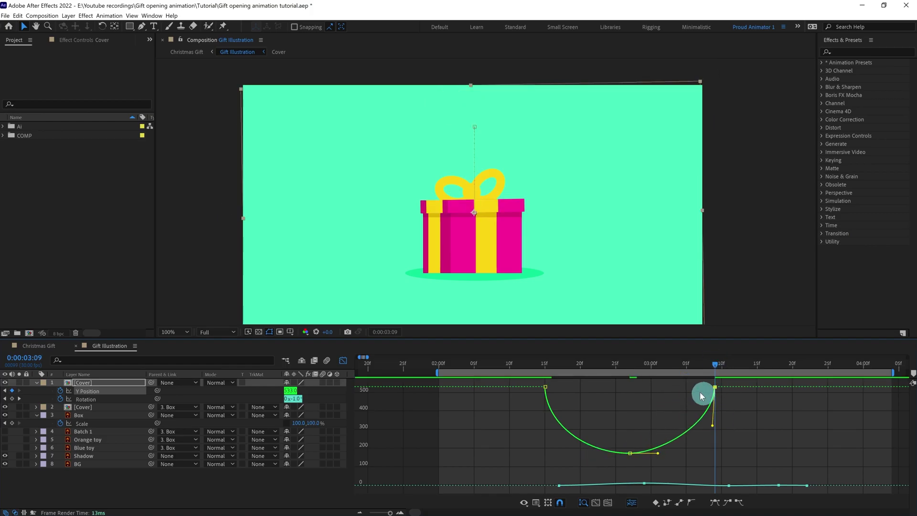
drag(619, 443, 669, 460)
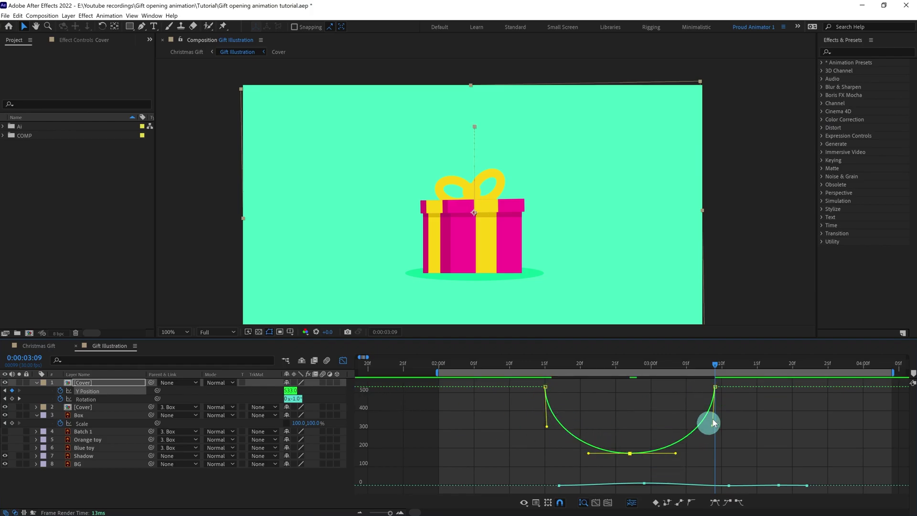
click(343, 361)
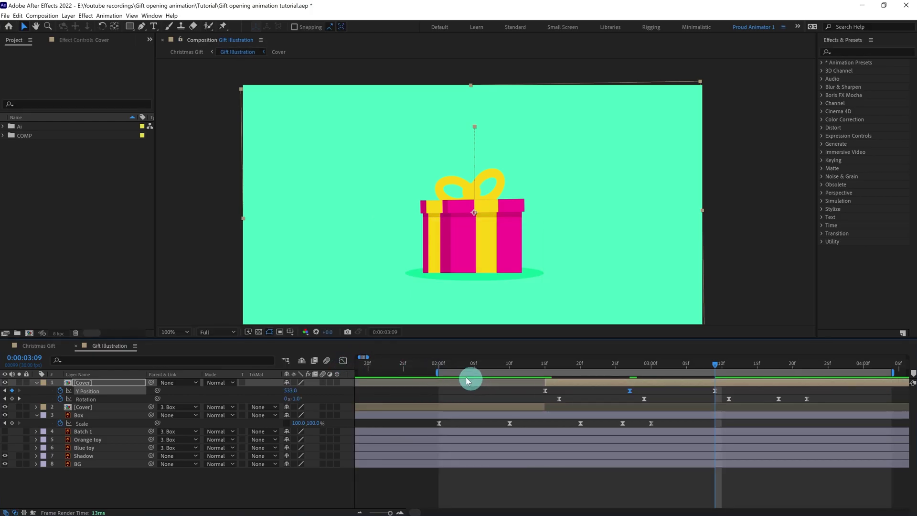
Preview the cover's jump from 0:00:02:00 and inspect its position at 0:00:02:16 and 0:00:02:17.
click(439, 364)
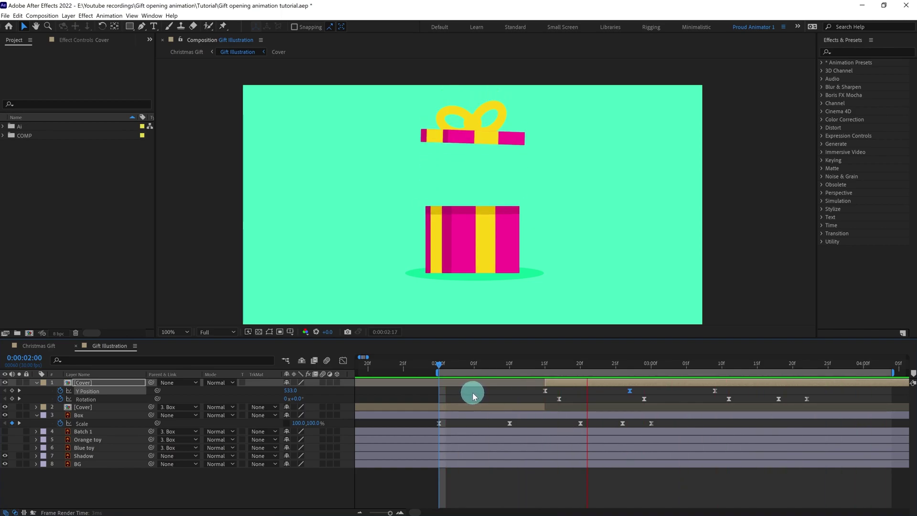
drag(555, 362, 552, 368)
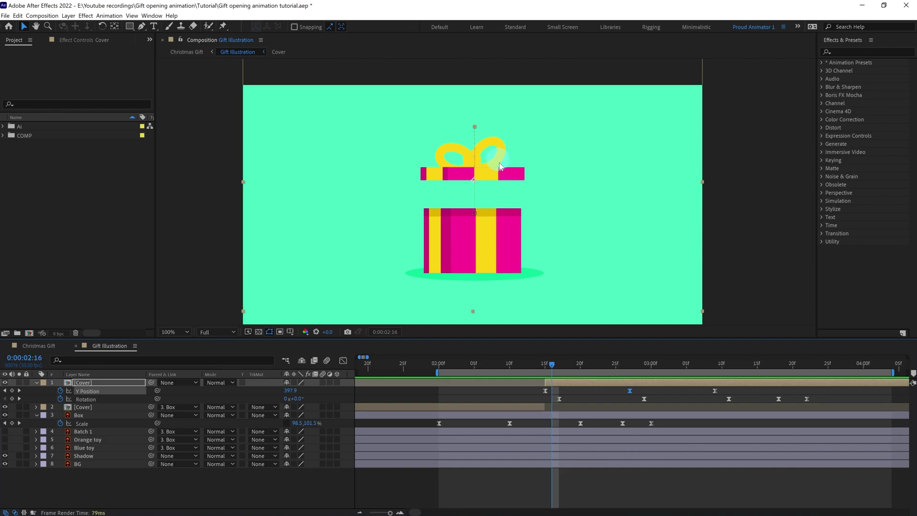
click(574, 385)
click(560, 366)
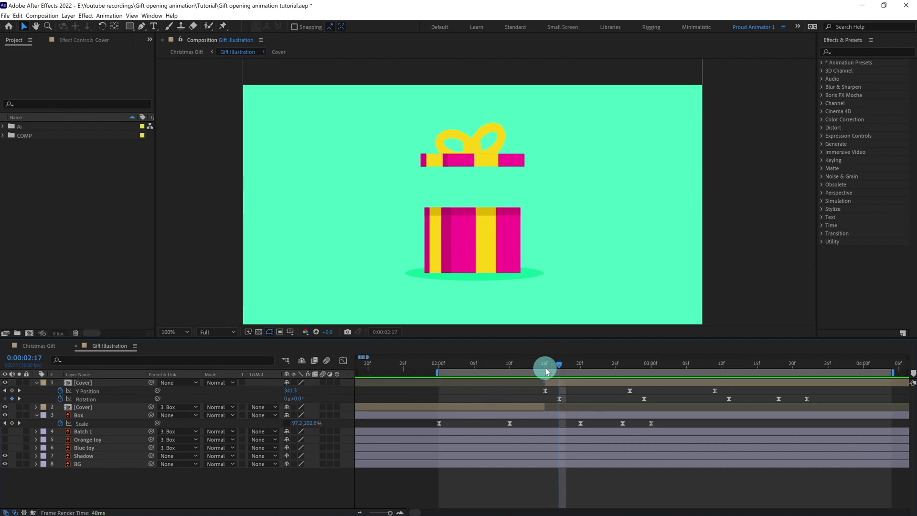
At 0:00:02:15, open the Cover composition and move the anchor points of bow layers R and L onto the central knot.
click(546, 367)
double_click(105, 382)
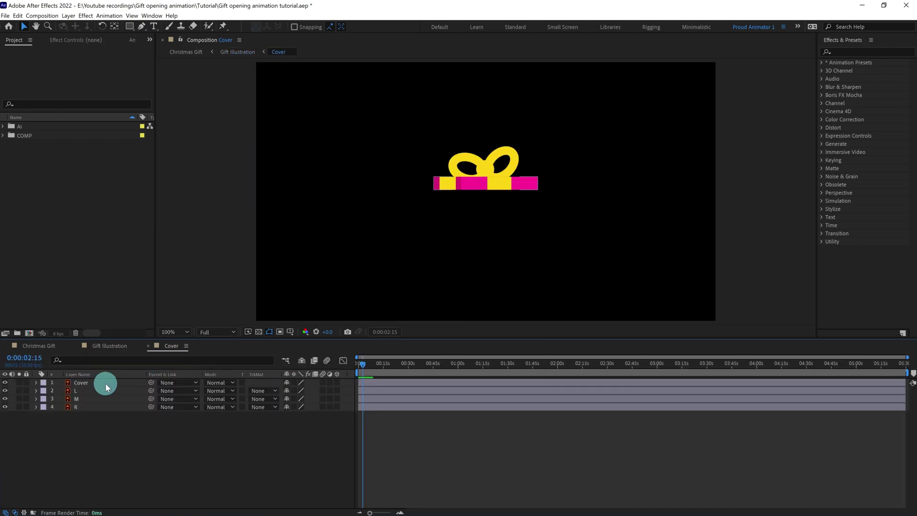
click(82, 407)
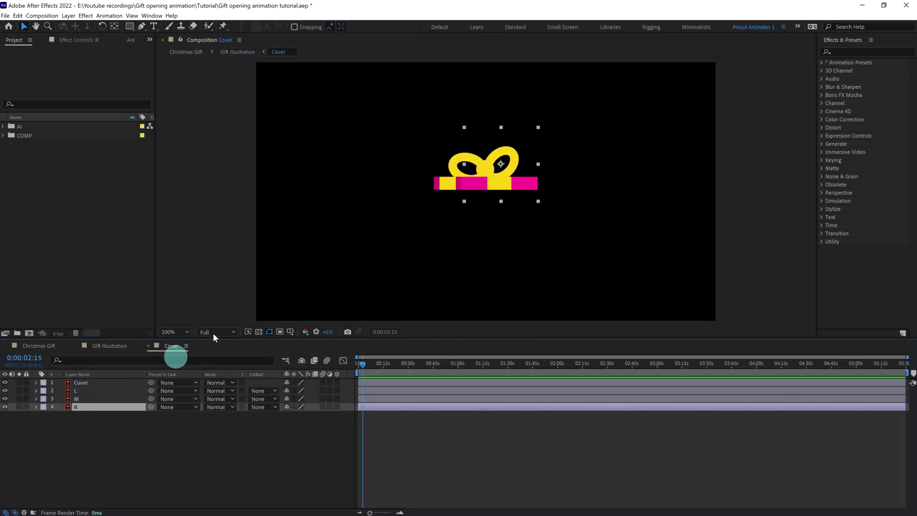
scroll(454, 209, up, 4)
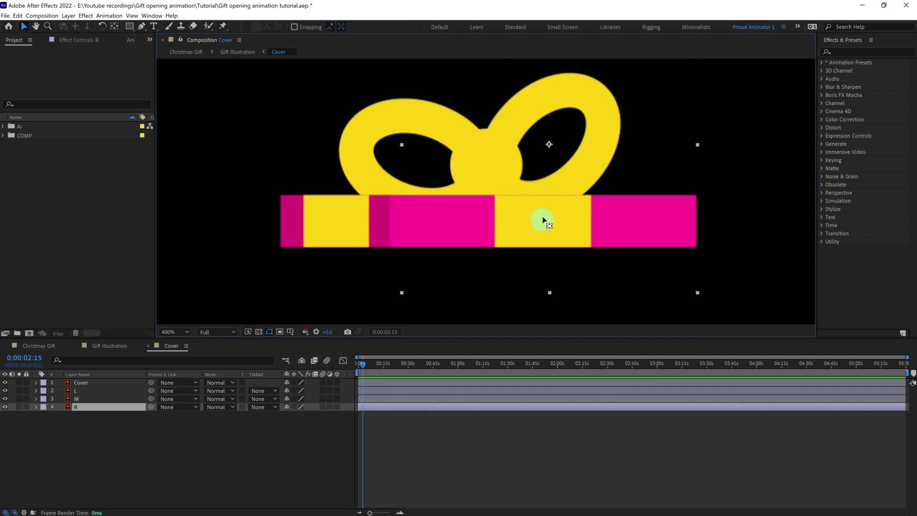
key(y)
drag(518, 169, 500, 176)
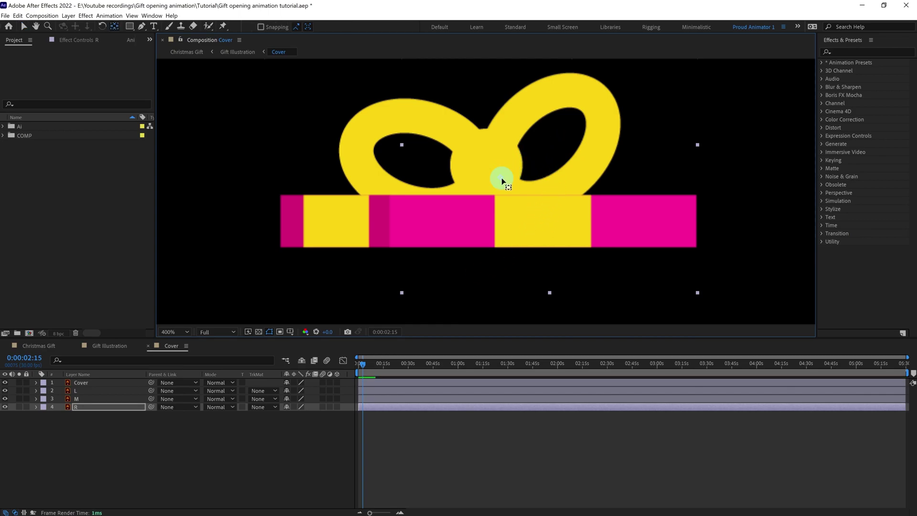
click(84, 392)
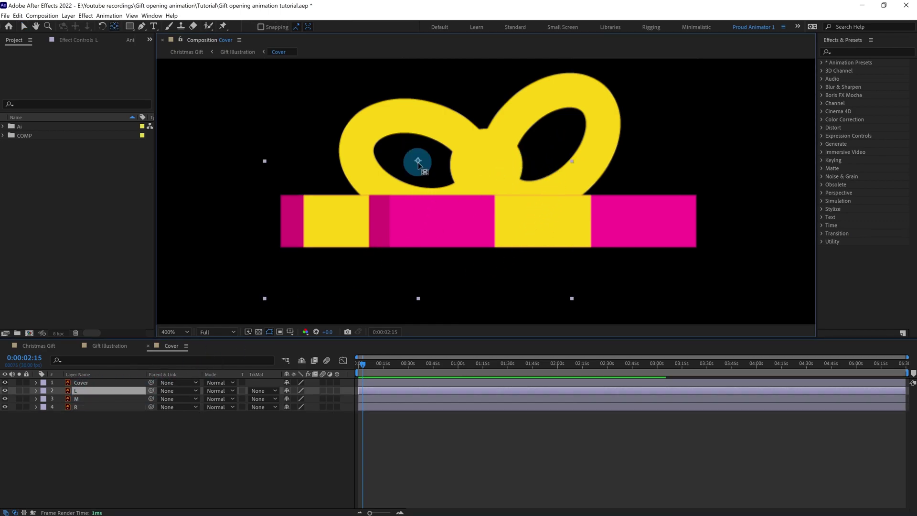
drag(418, 159, 480, 176)
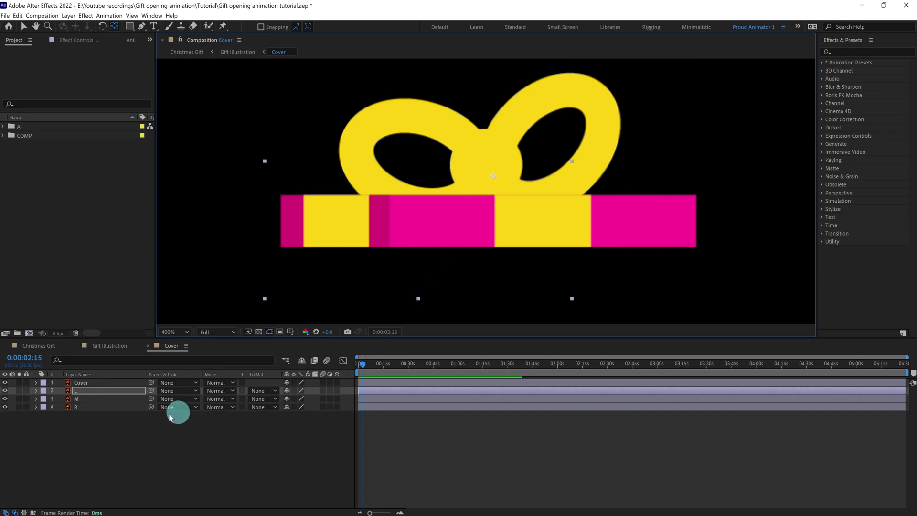
Add Rotation keyframes at 0° to bow layers L and R at 0:00:02:15.
click(77, 407)
ctrl+click(84, 392)
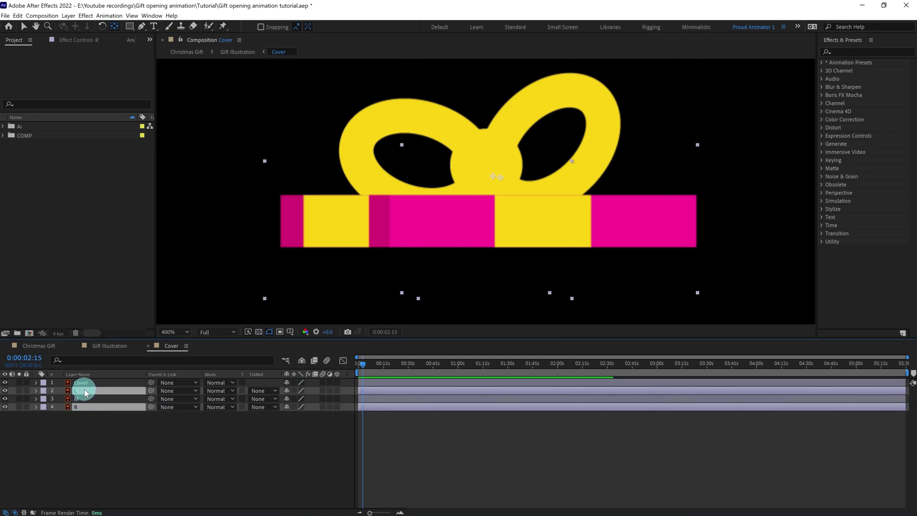
key(r)
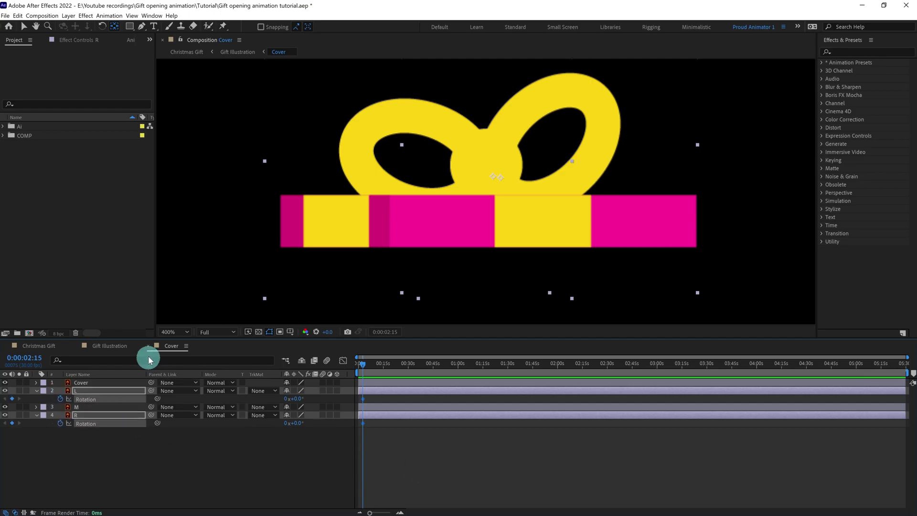
At the cover's highest point, 0:00:02:27, add Rotation keyframes of 13° to bow layers L and R in the Cover composition.
click(113, 345)
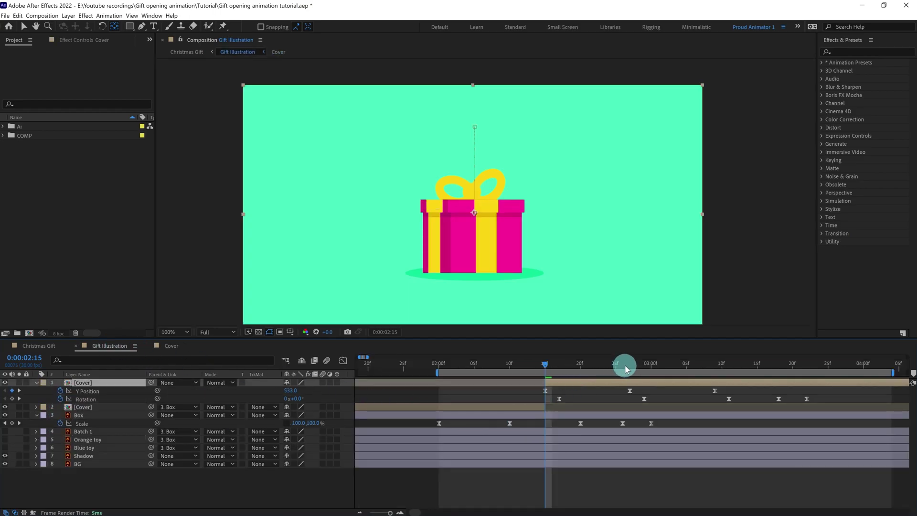
click(628, 367)
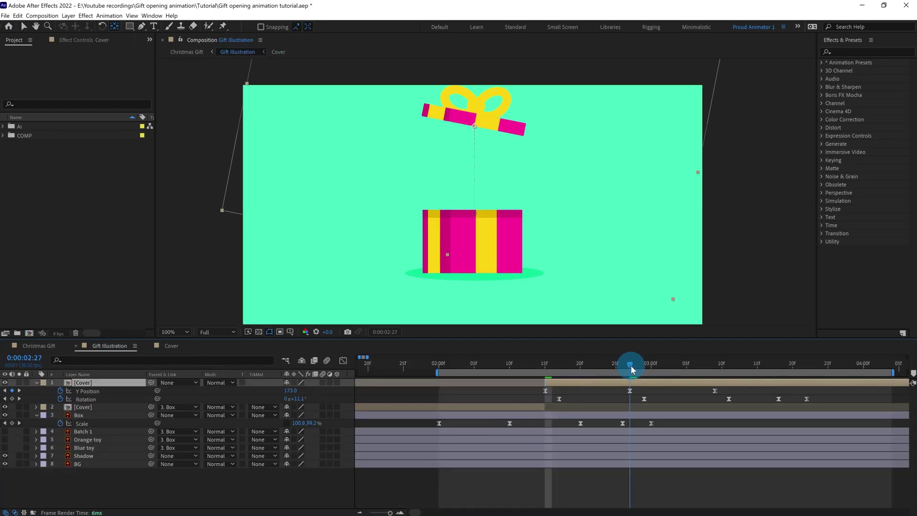
click(170, 349)
click(440, 477)
click(298, 399)
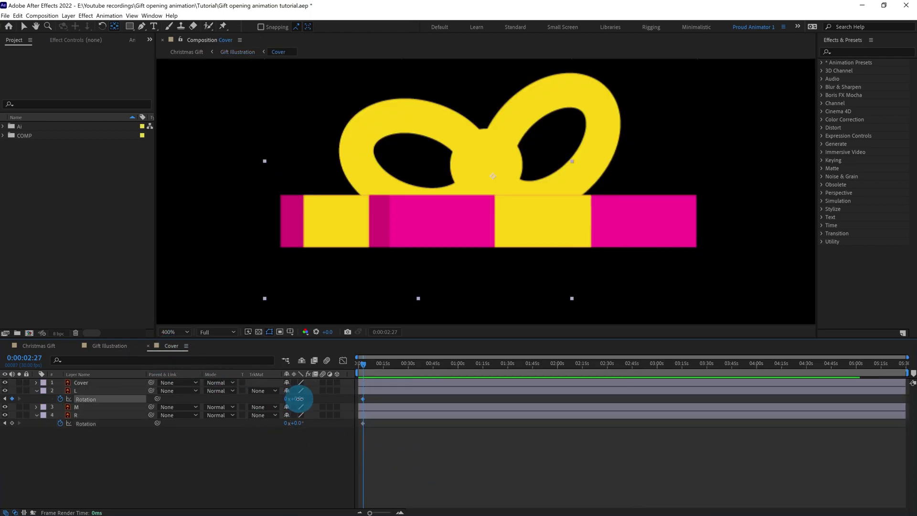
drag(300, 399, 315, 425)
click(297, 398)
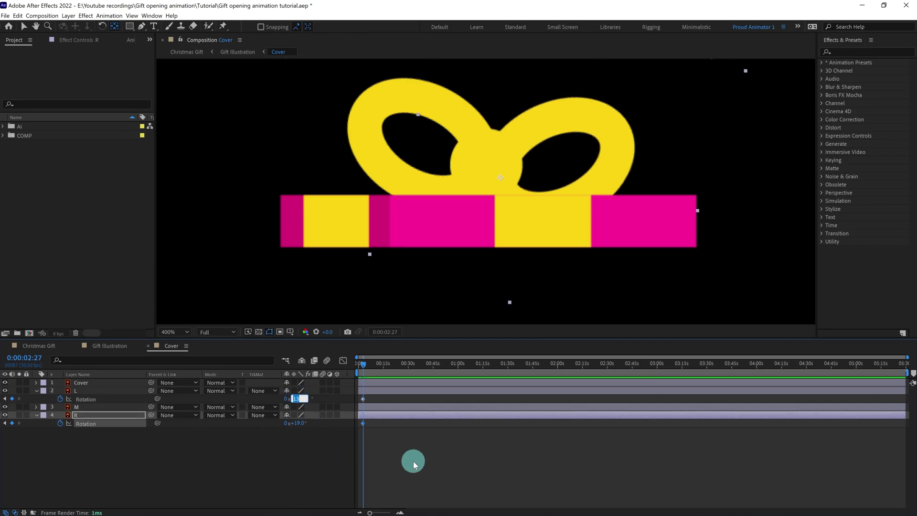
click(337, 455)
click(298, 423)
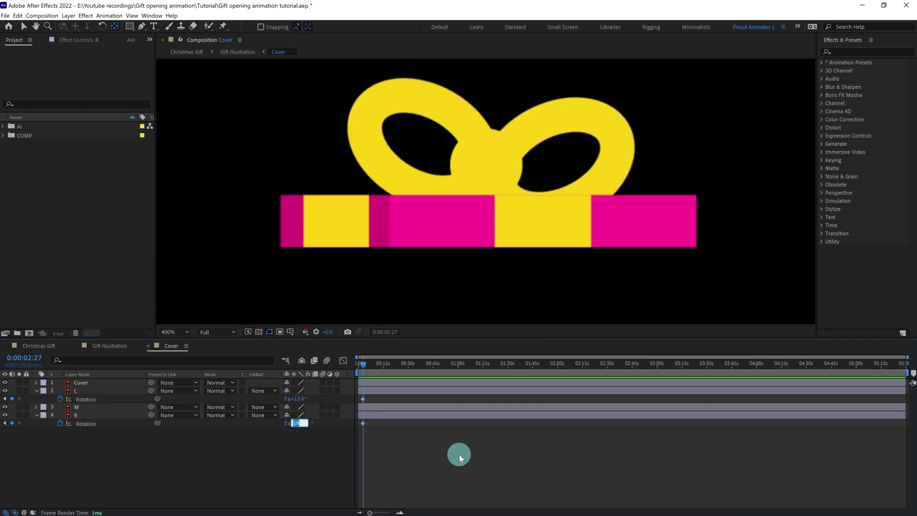
text(13)
key(Return)
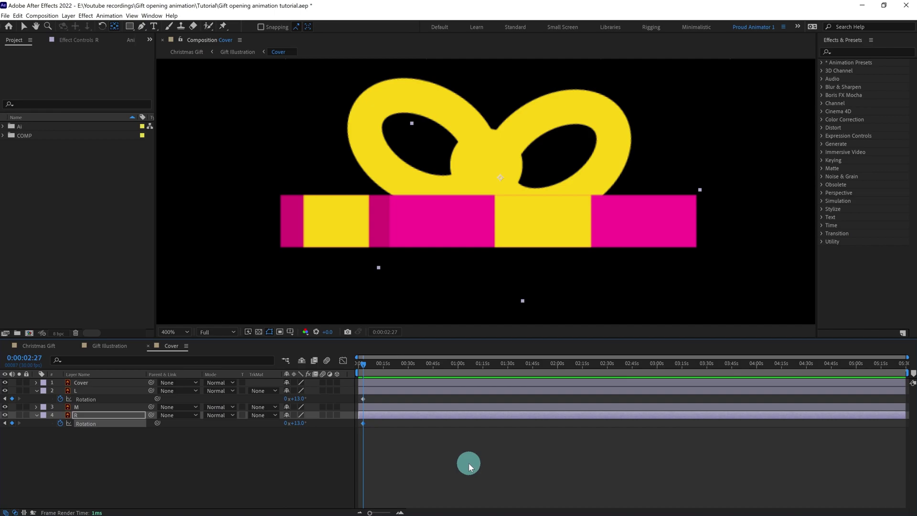
At the cover's landing at 0:00:03:09, set the Rotation of bow layers L and R to -6° in the Cover composition.
scroll(468, 463, up, 4)
scroll(469, 463, up, 2)
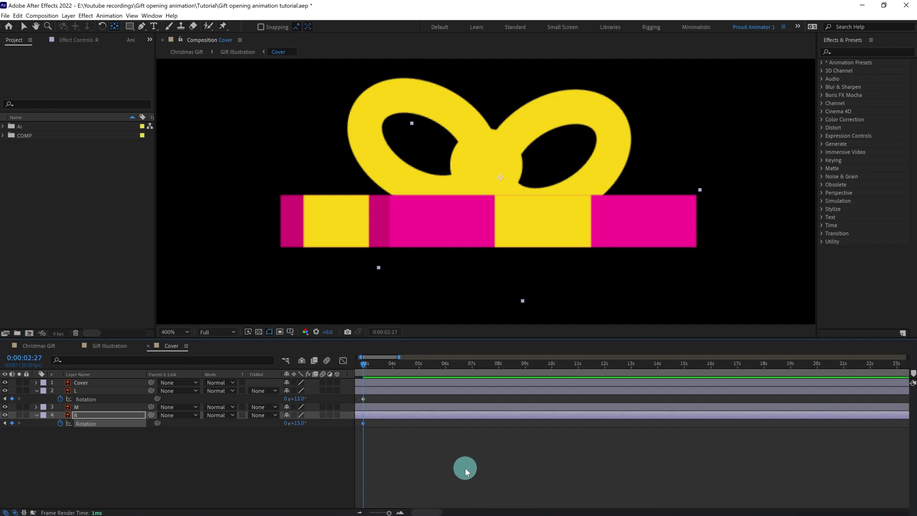
click(103, 351)
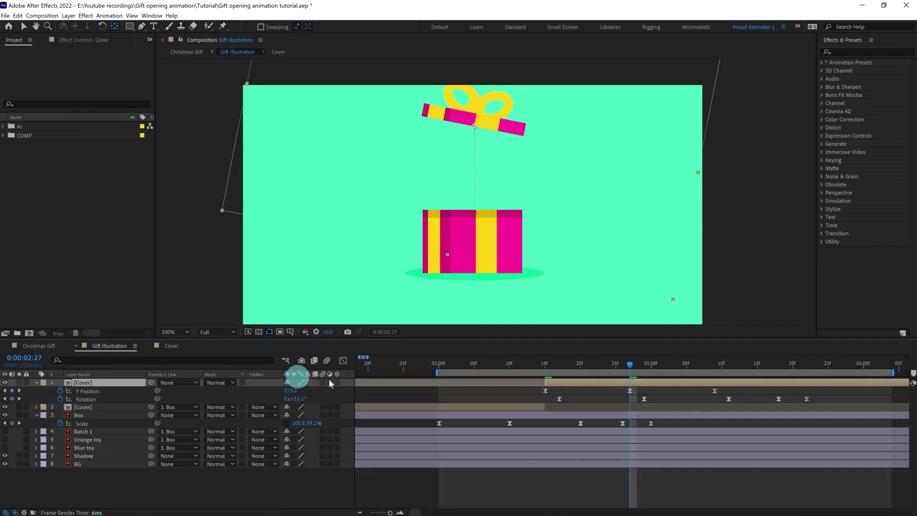
click(714, 364)
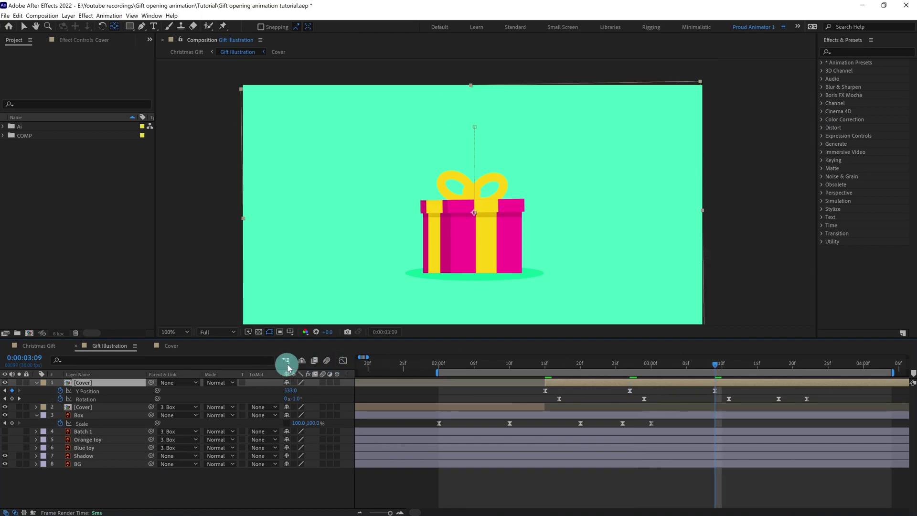
click(170, 346)
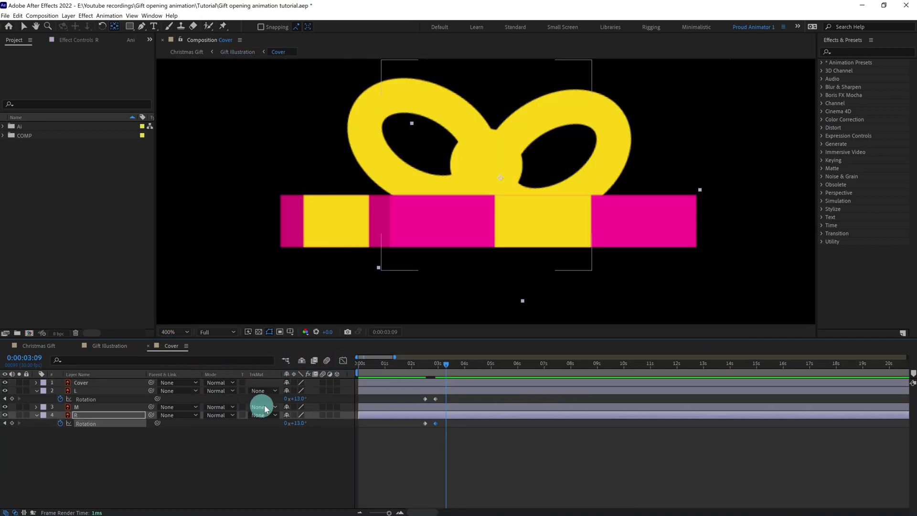
click(96, 391)
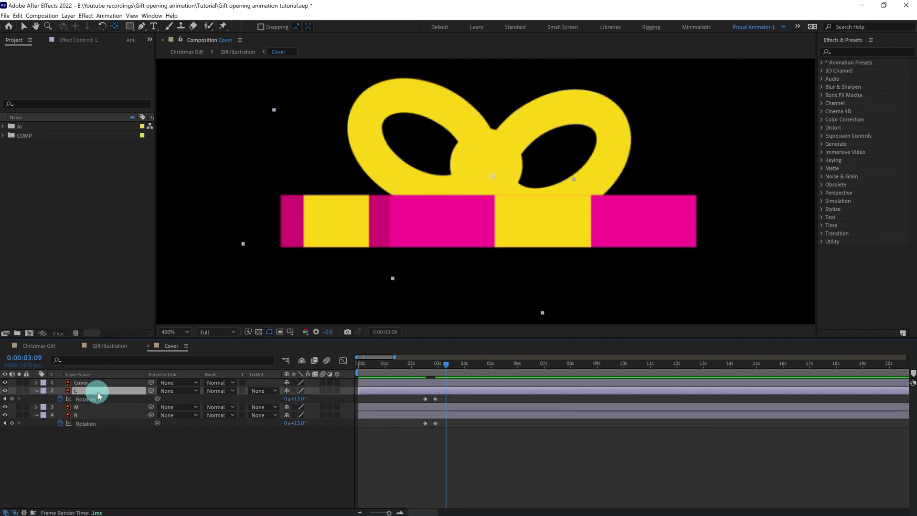
ctrl+click(86, 415)
click(300, 423)
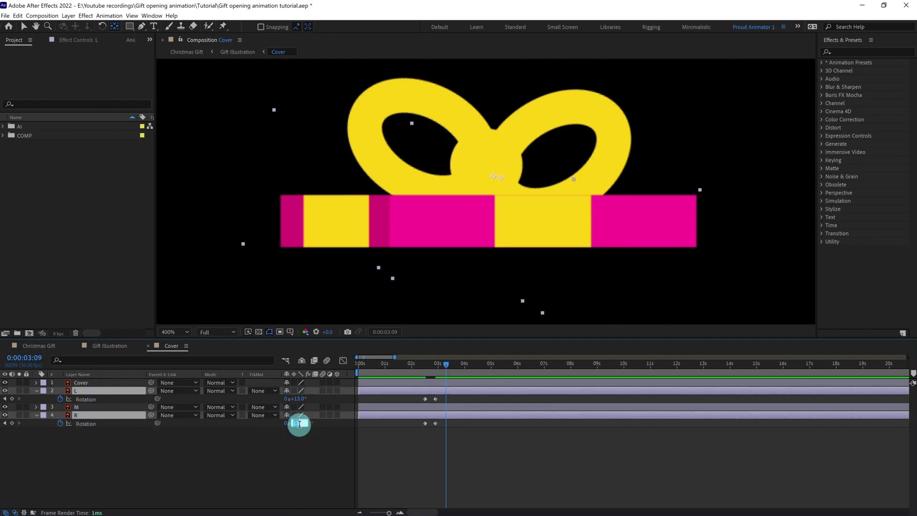
text(-6)
key(Return)
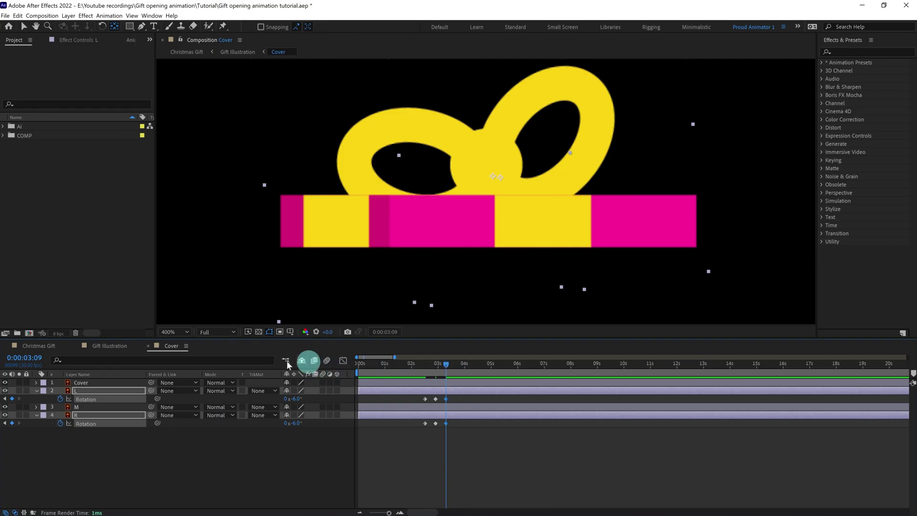
Check the cover's landing in Gift Illustration, and shift all L and R Rotation keyframes two frames later in Cover, ending at 0:00:03:11.
click(109, 346)
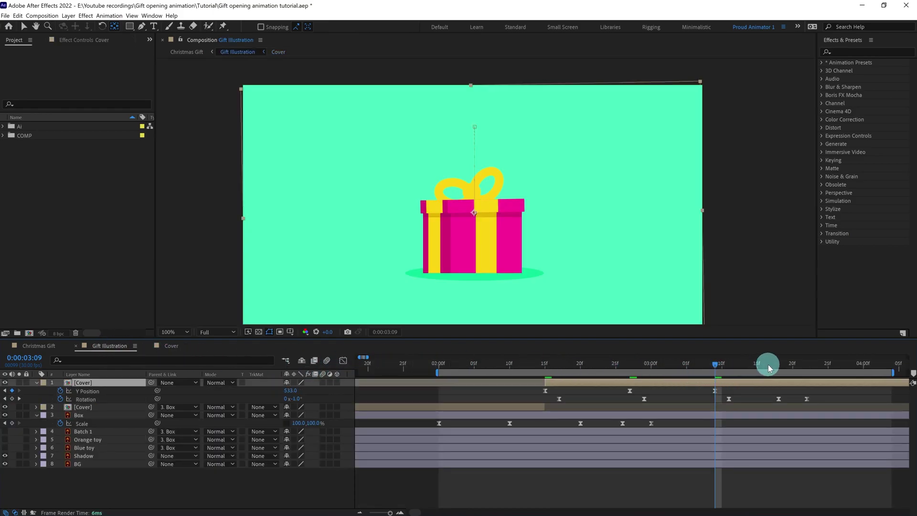
drag(768, 365, 732, 375)
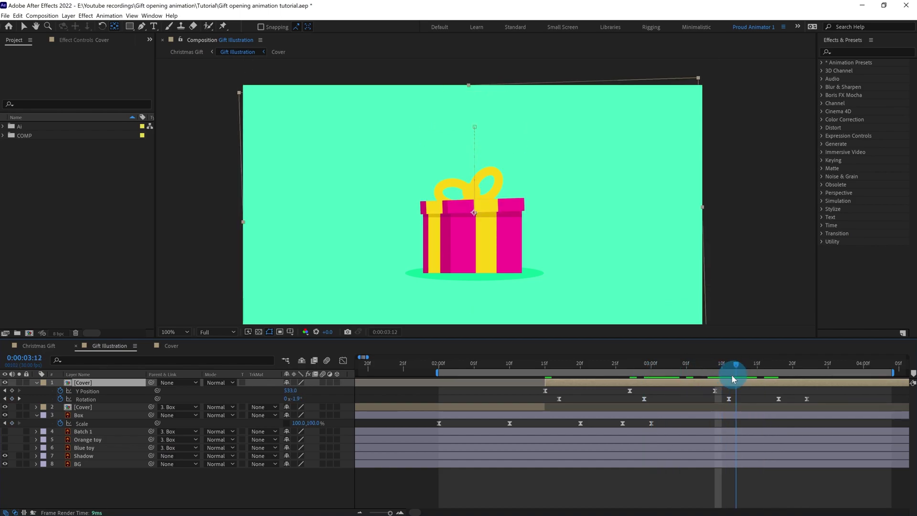
click(173, 344)
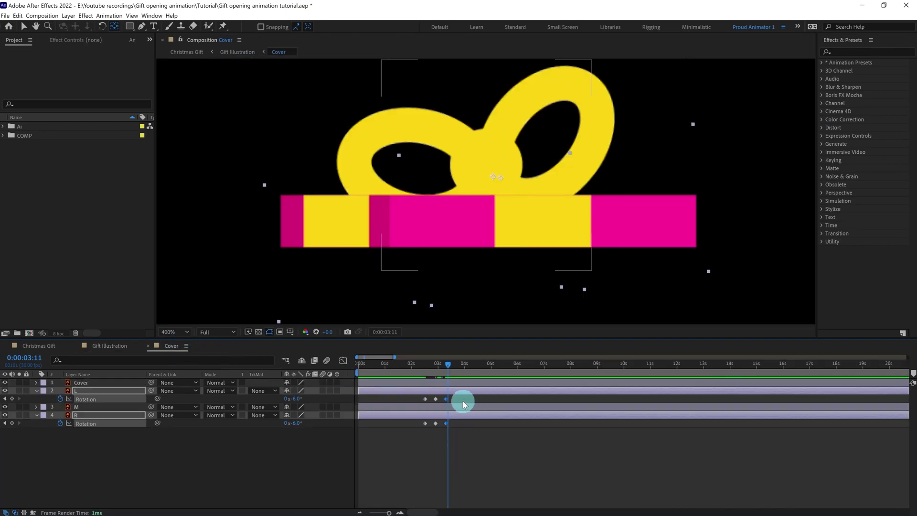
drag(462, 401, 423, 425)
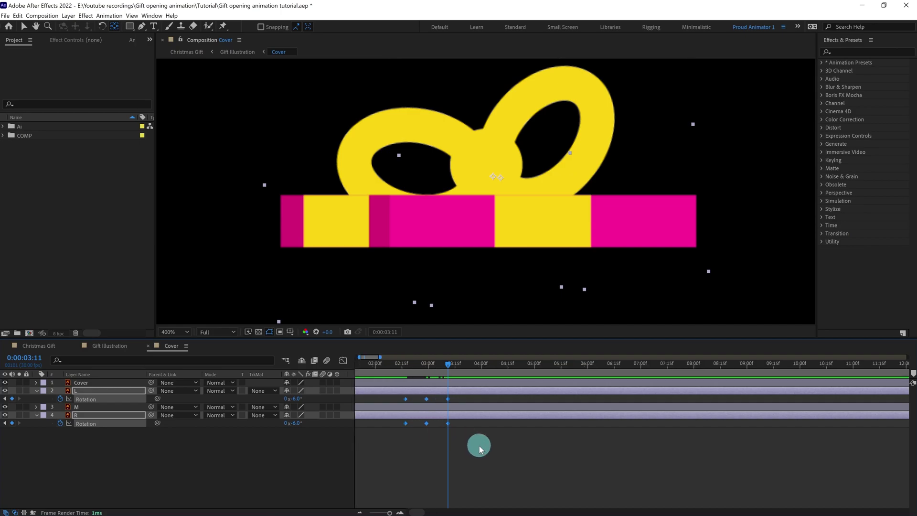
scroll(480, 446, up, 3)
Add Rotation keyframes to bow layers L and R at 0:00:03:21 and set both to 3°.
click(584, 451)
drag(520, 364, 557, 367)
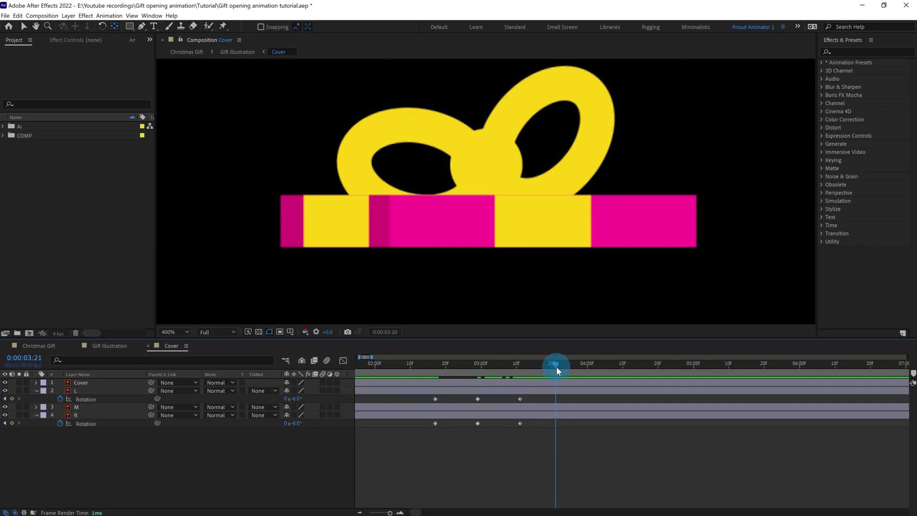
click(12, 399)
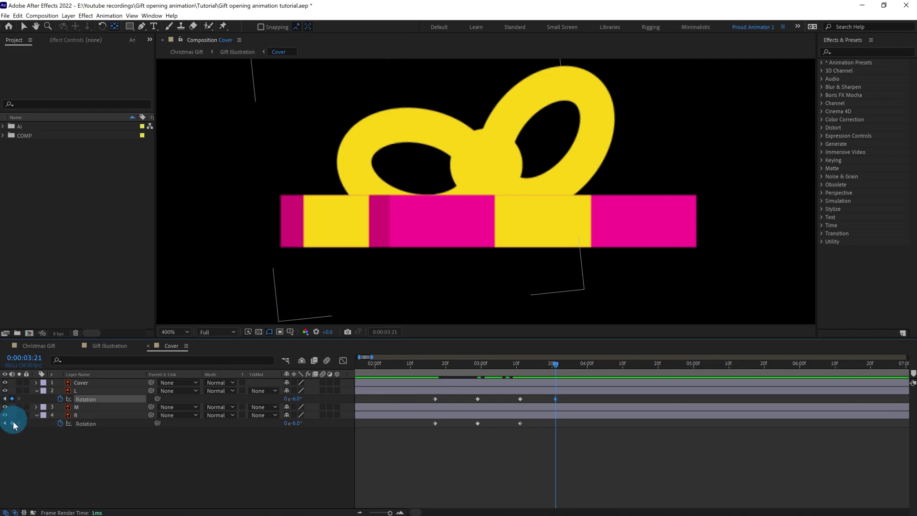
click(12, 424)
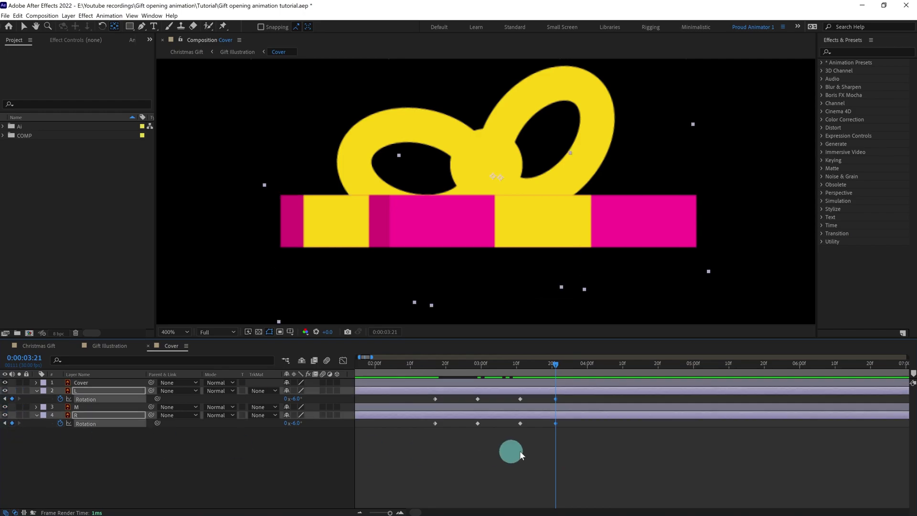
click(296, 398)
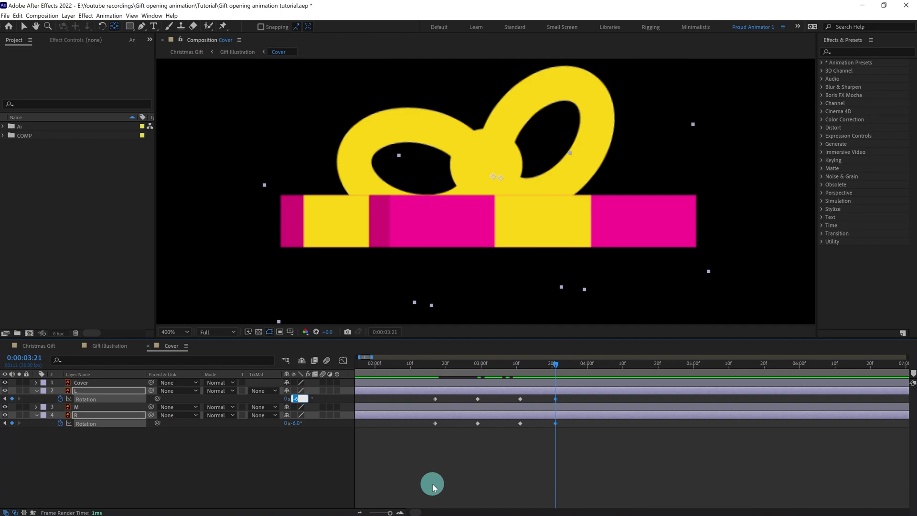
key(Return)
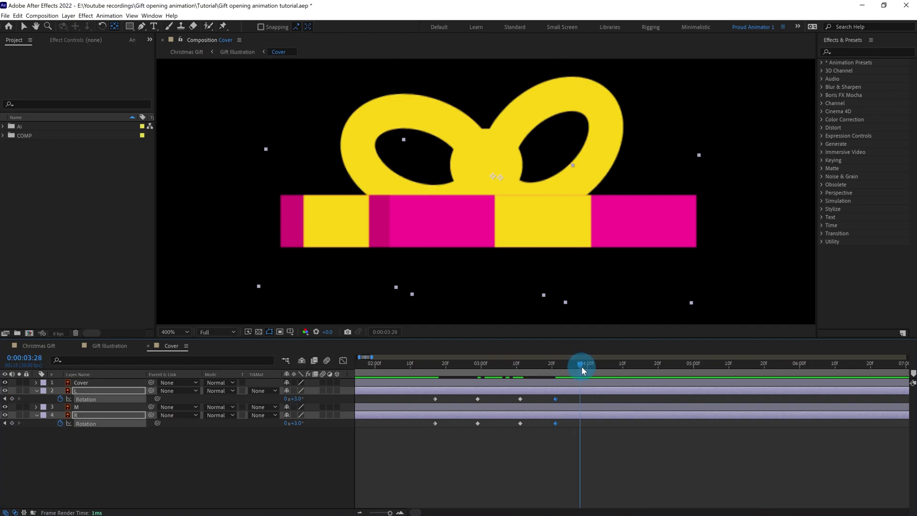
Set the Rotation of bow layers L and R to -0.6° at 0:00:03:28 and 0° at 0:00:04:03.
click(302, 401)
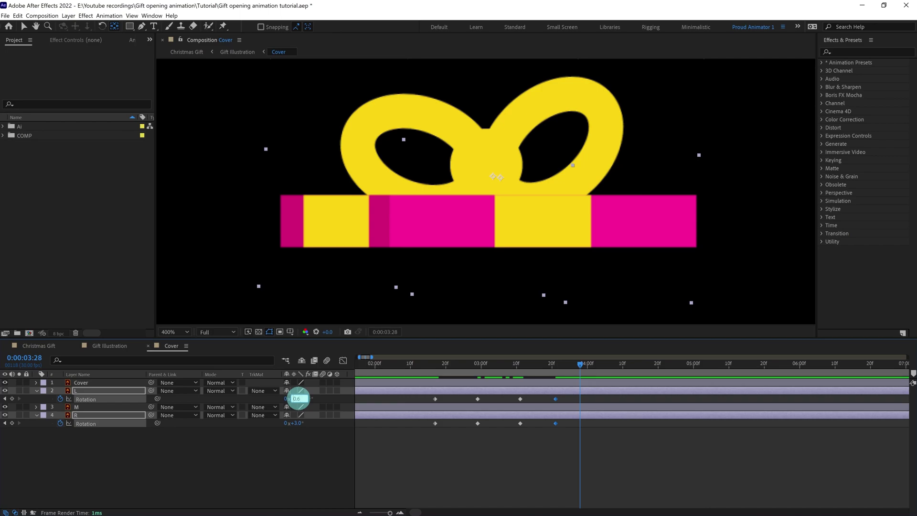
click(601, 365)
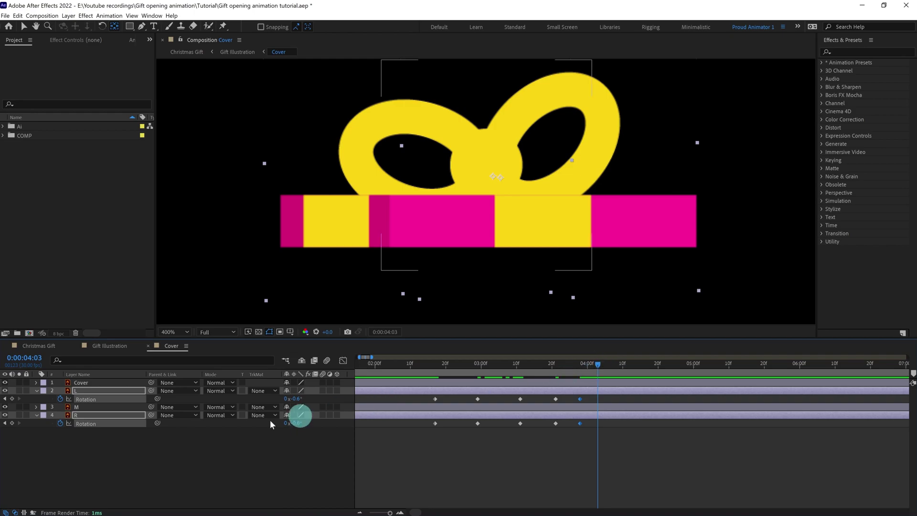
key(Return)
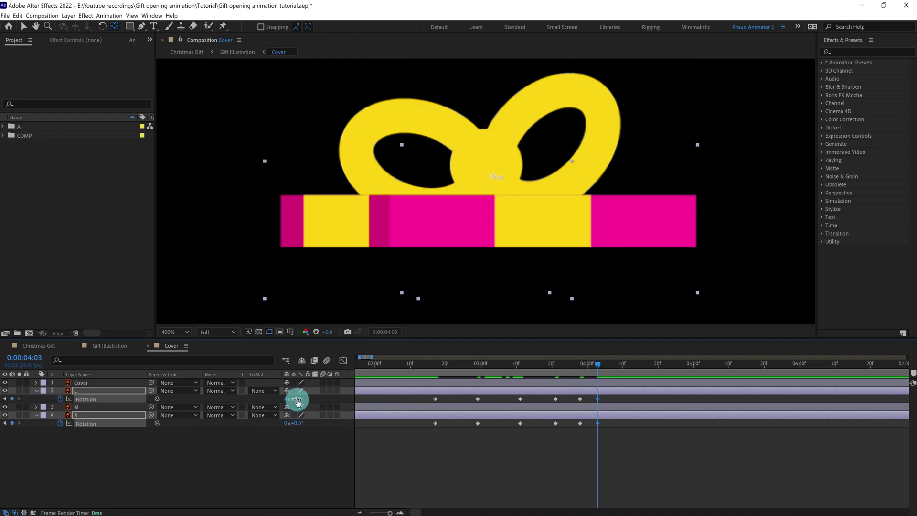
Apply Easy Ease to all Rotation keyframes of bow layers L and R.
drag(601, 398, 401, 437)
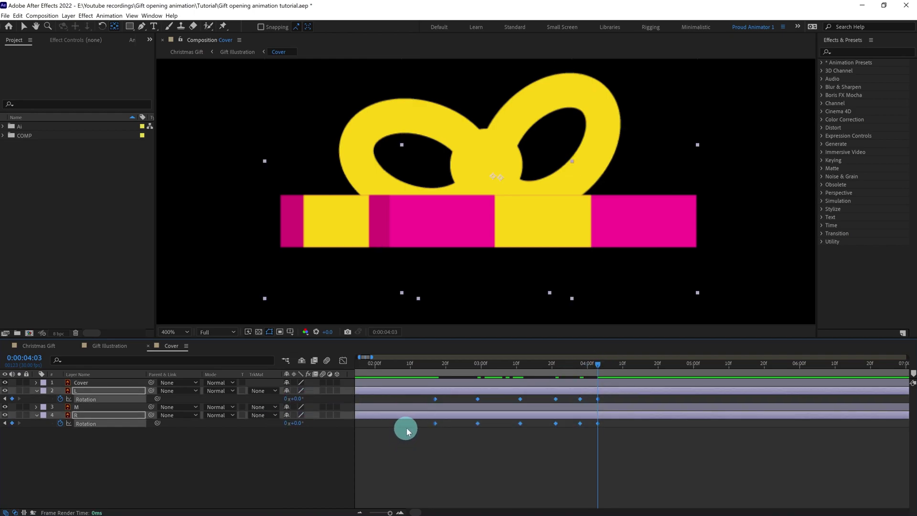
key(F9)
click(614, 404)
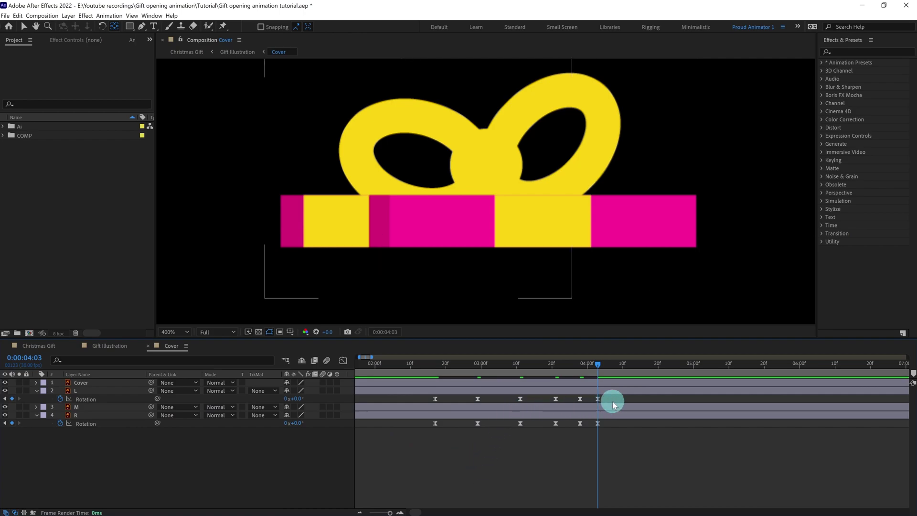
Offset layer L's Rotation keyframes about five frames later than those of layer R.
drag(609, 400, 449, 402)
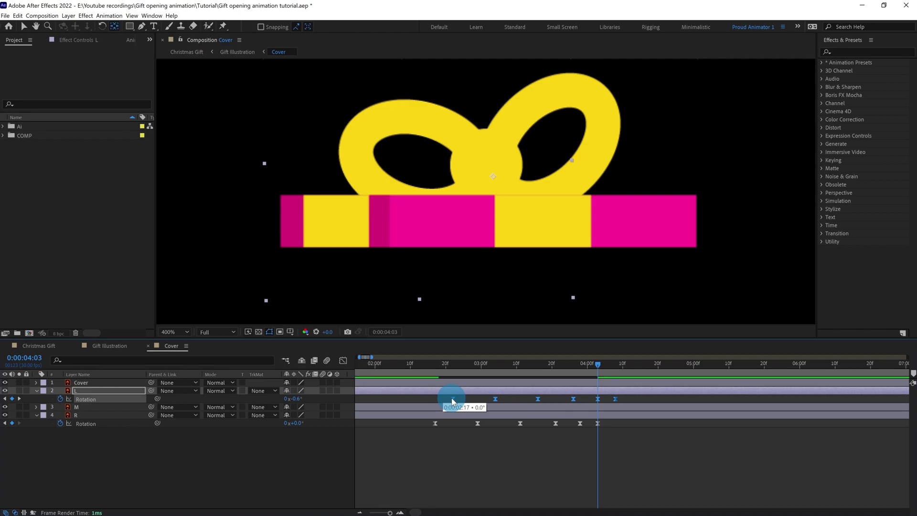
click(434, 365)
click(498, 389)
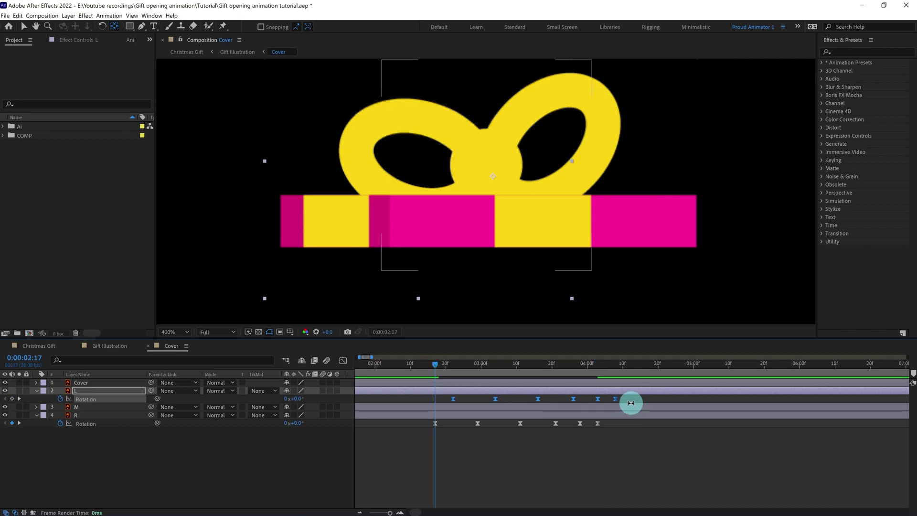
drag(629, 399, 456, 425)
Preview the opening in the Gift Illustration composition and extend the work area's end to about 0:00:06:06.
click(115, 348)
key(space)
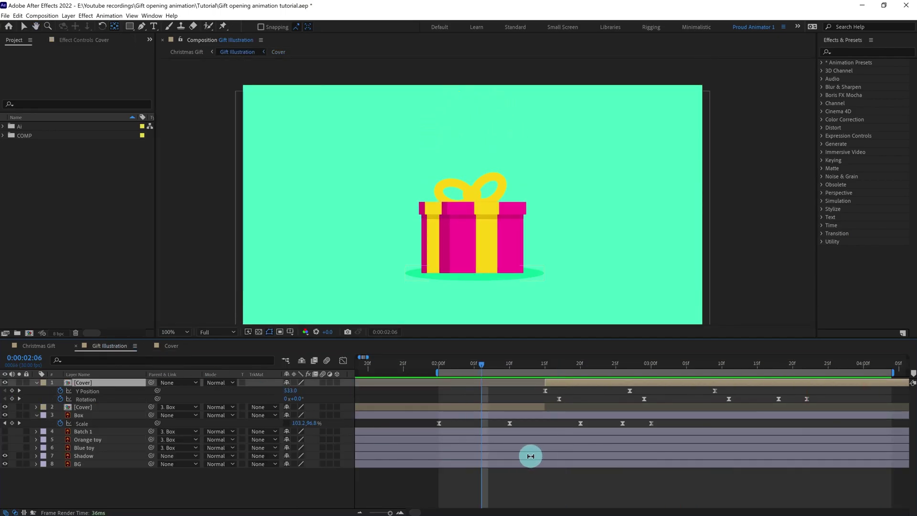
scroll(525, 455, down, 5)
drag(585, 371, 691, 371)
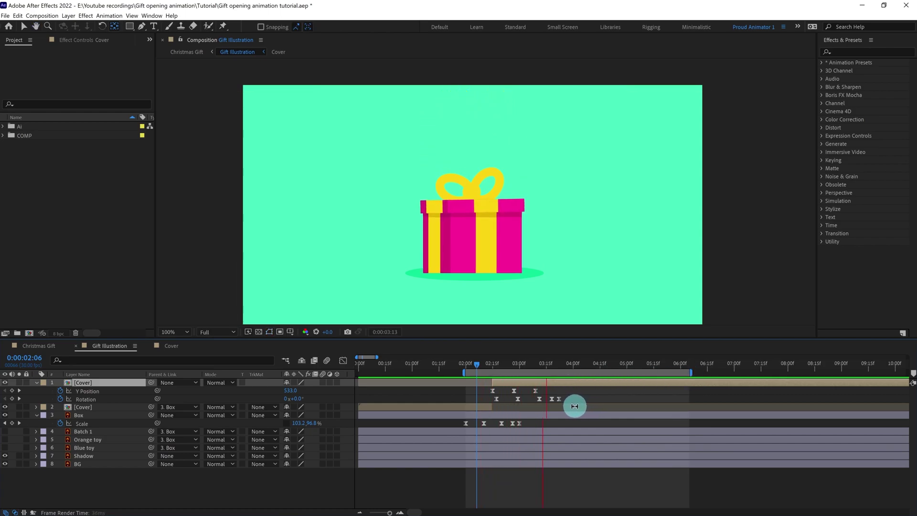
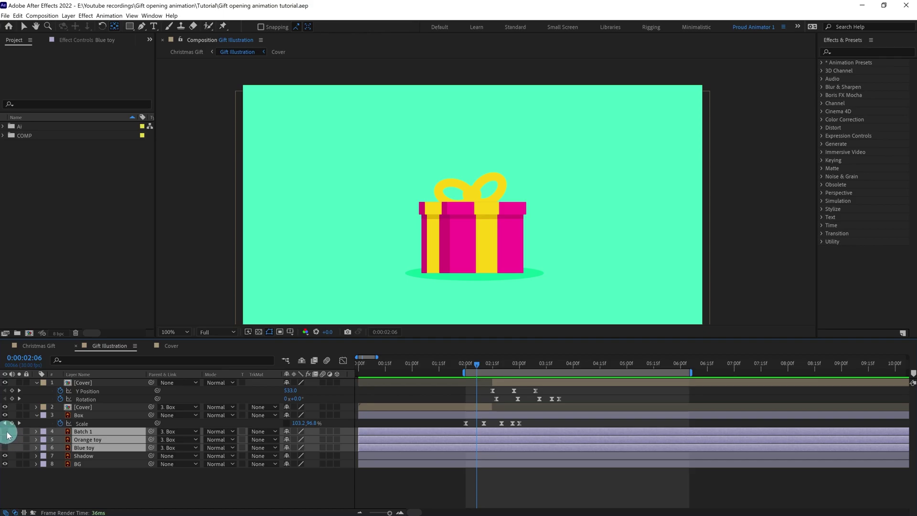
Show the Batch 1, Orange toy and Blue toy layers and, at 0:00:02:10, move them down until the box hides them.
drag(6, 431, 6, 448)
mouse_move(476, 364)
mouse_down()
mouse_move(467, 365)
mouse_move(483, 365)
mouse_up()
key(period)
drag(499, 272, 505, 215)
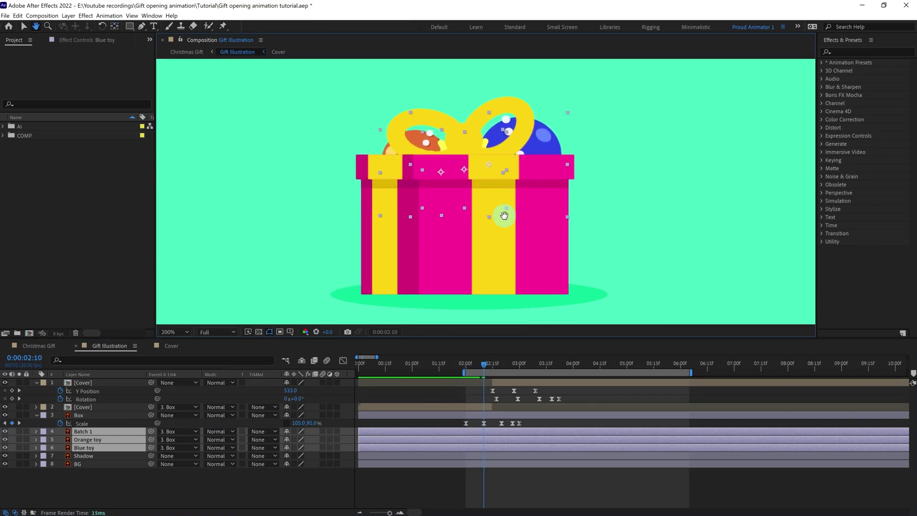
key(v)
drag(490, 169, 484, 217)
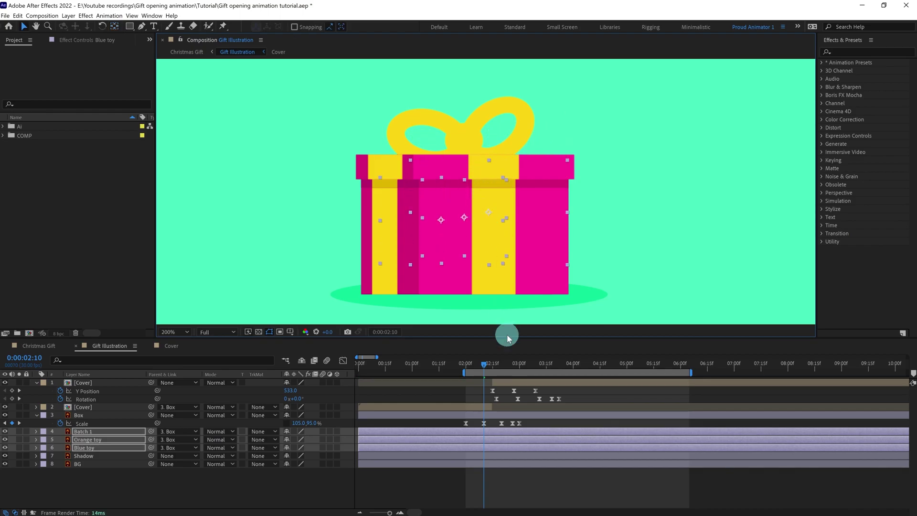
click(511, 401)
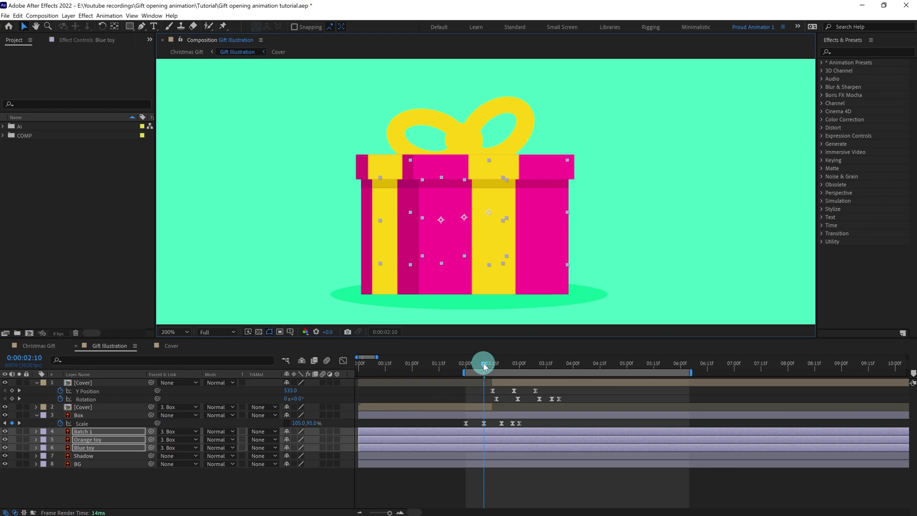
At 0:00:02:00, separate the Position dimensions of the Batch 1, Orange toy and Blue toy layers.
mouse_move(484, 363)
mouse_down()
mouse_move(500, 360)
mouse_move(472, 362)
mouse_up()
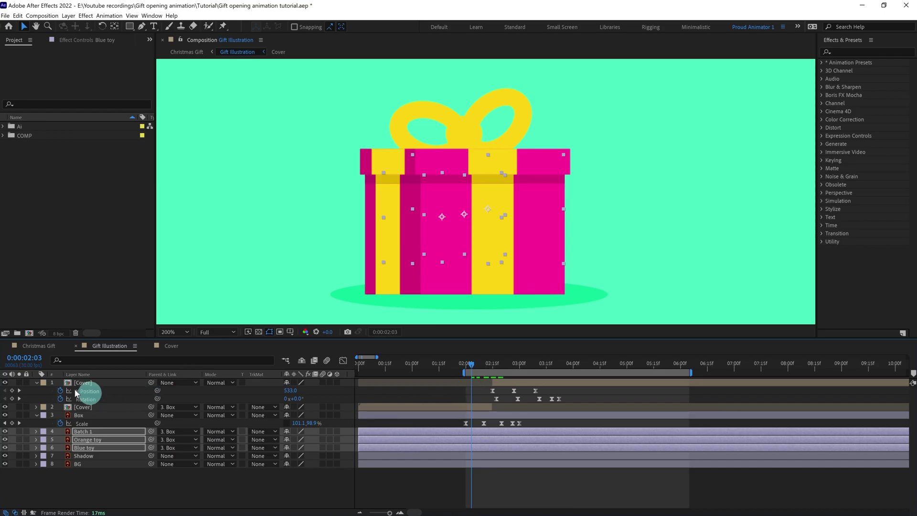
click(36, 382)
click(497, 396)
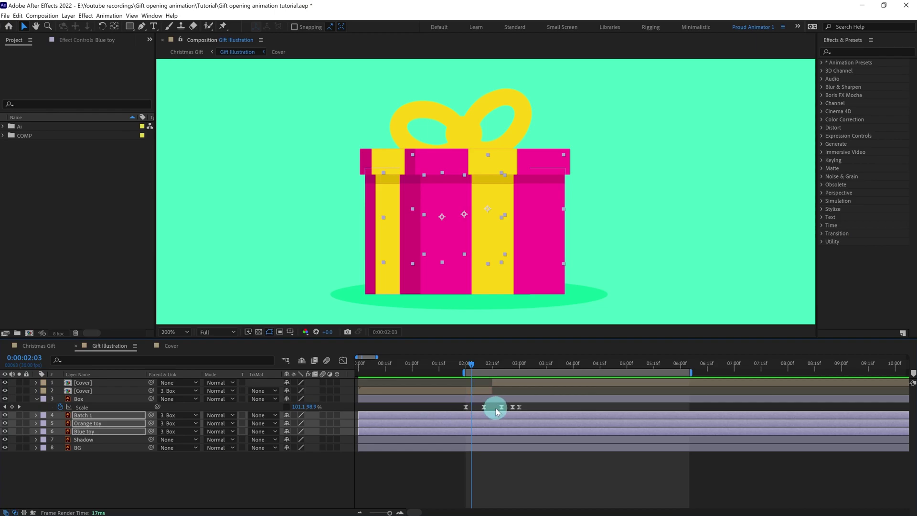
key(=)
key(j)
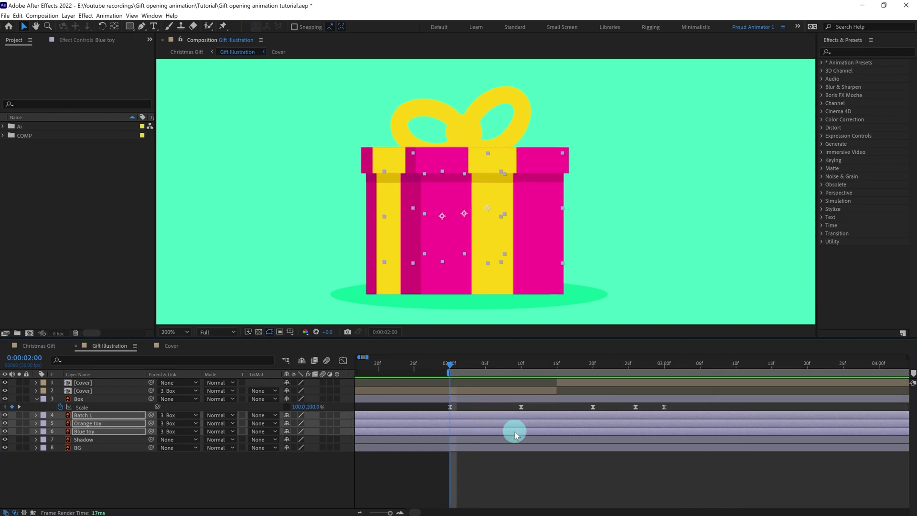
key(p)
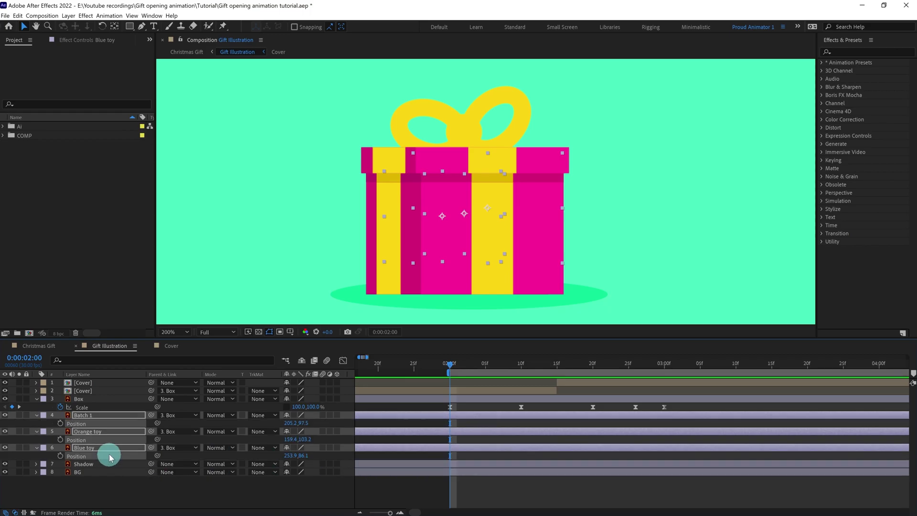
right_click(76, 424)
click(107, 329)
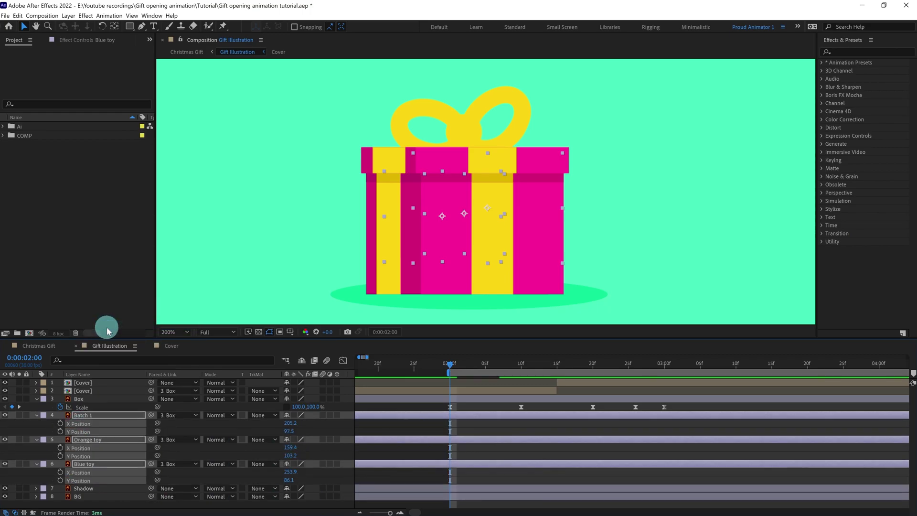
Keyframe the three toy layers' X and Y Position at 0:00:02:00, 02:10, 02:20, 02:26 and 03:00, matching the Box's Scale keyframes.
click(60, 424)
click(60, 432)
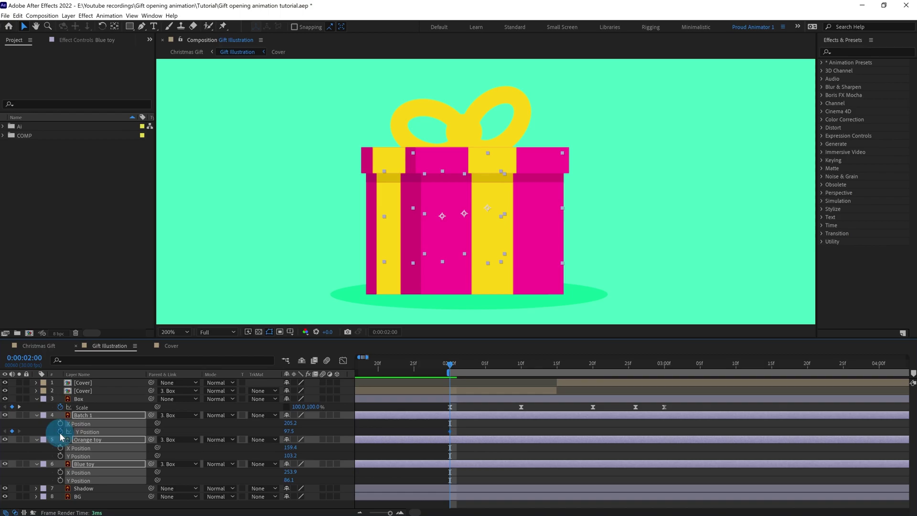
key(shift+Page_Down)
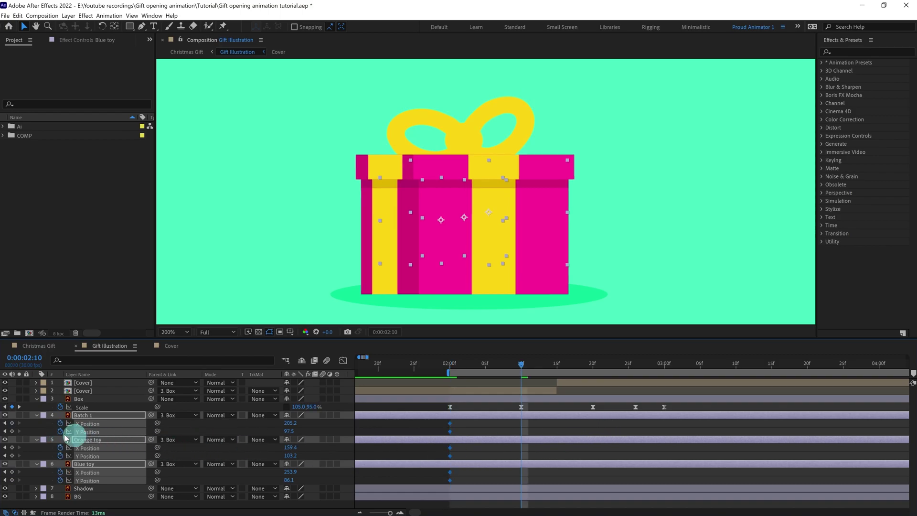
click(12, 423)
key(shift+Page_Down)
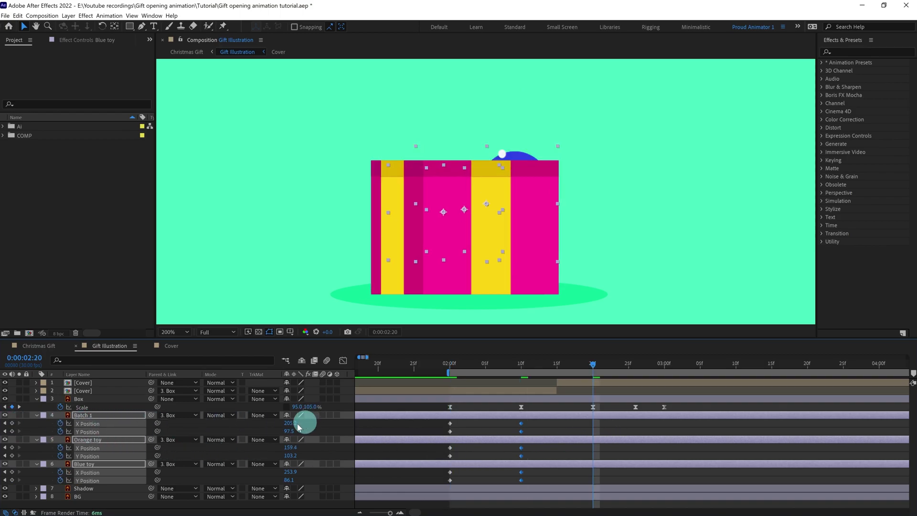
click(12, 424)
click(12, 423)
key(k)
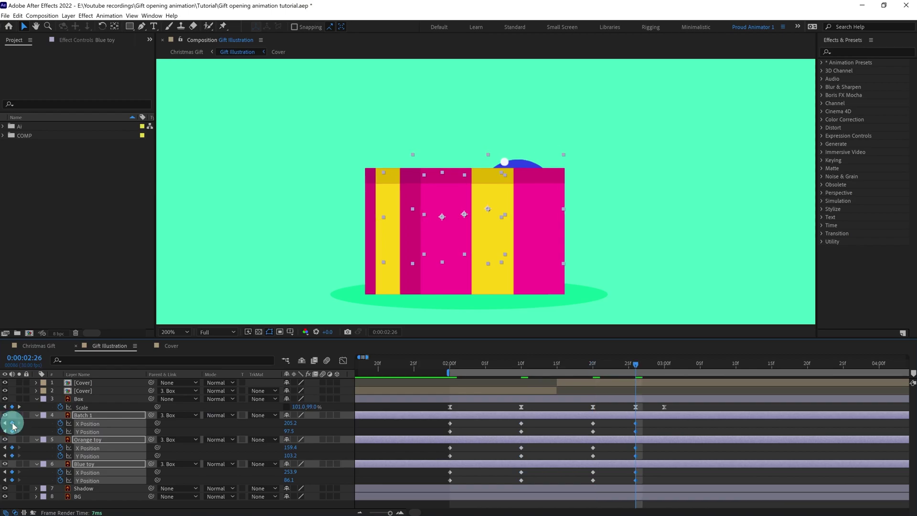
key(k)
click(12, 424)
key(j)
key(j)
key(j)
key(j)
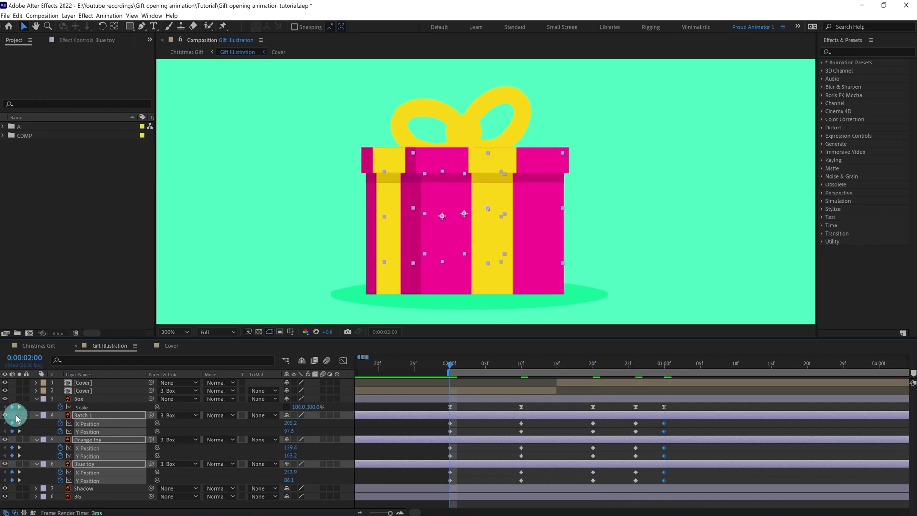
At the 0:00:02:10 keyframes, nudge the three toy layers' Y Position down inside the squashed box.
key(k)
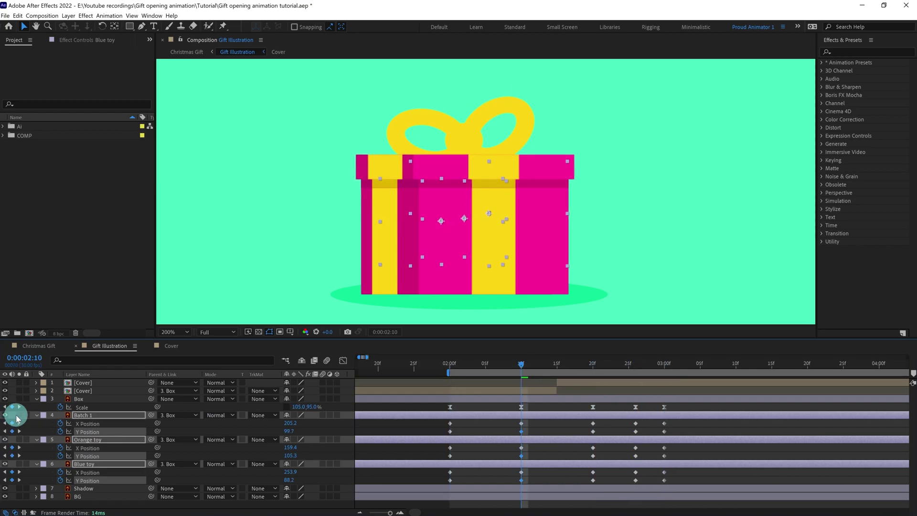
key(Down)
key(Down)
key(Down)
key(Down)
key(Down)
key(Down)
At 0:00:02:20, raise the Y Position to about 75.6 for Batch 1, 81.3 for Orange toy and 64.2 for Blue toy.
key(k)
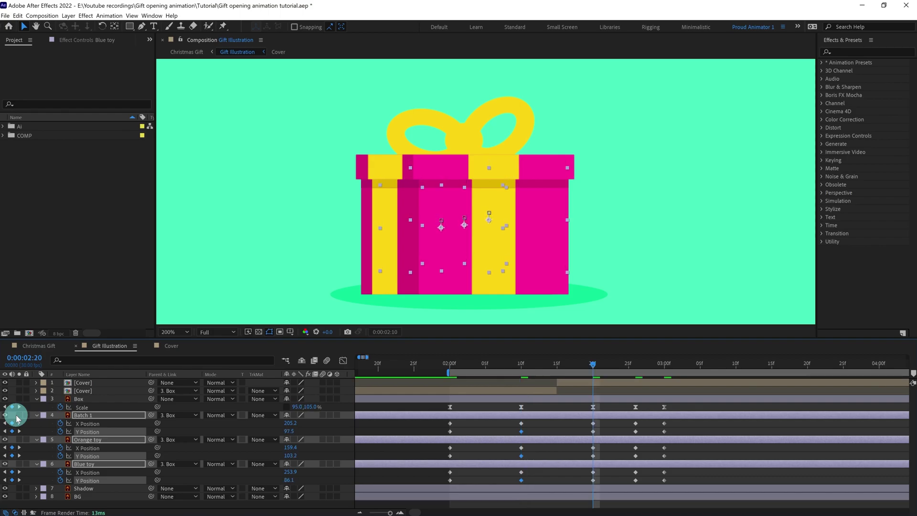
key(Up)
key(Up)
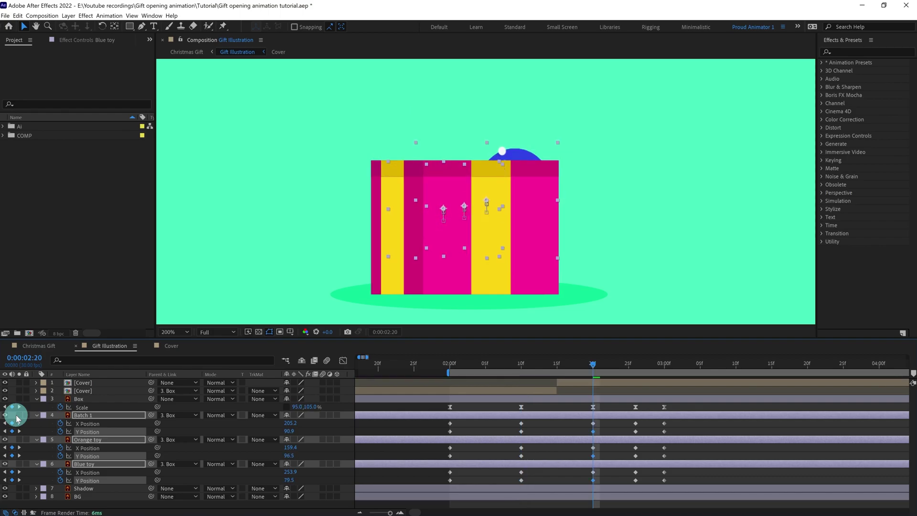
key(Up)
key(Up)
key(Up)
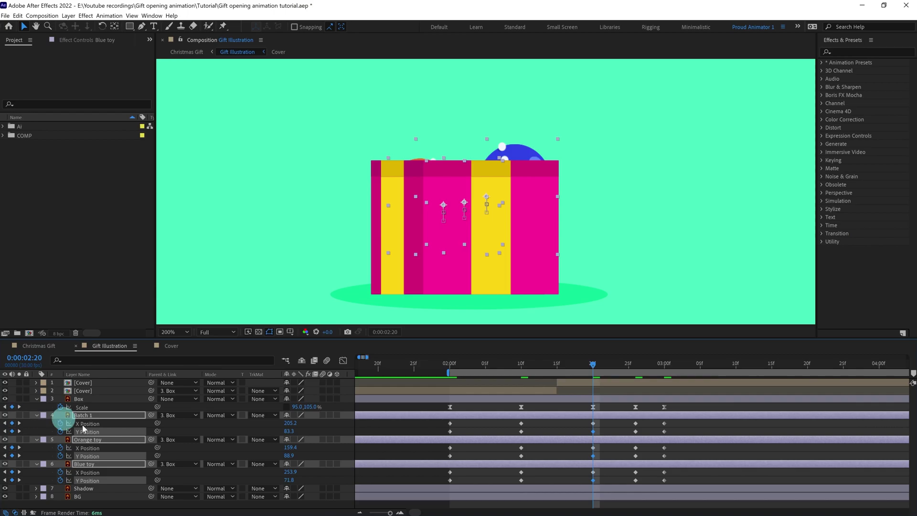
scroll(594, 320, down, 2)
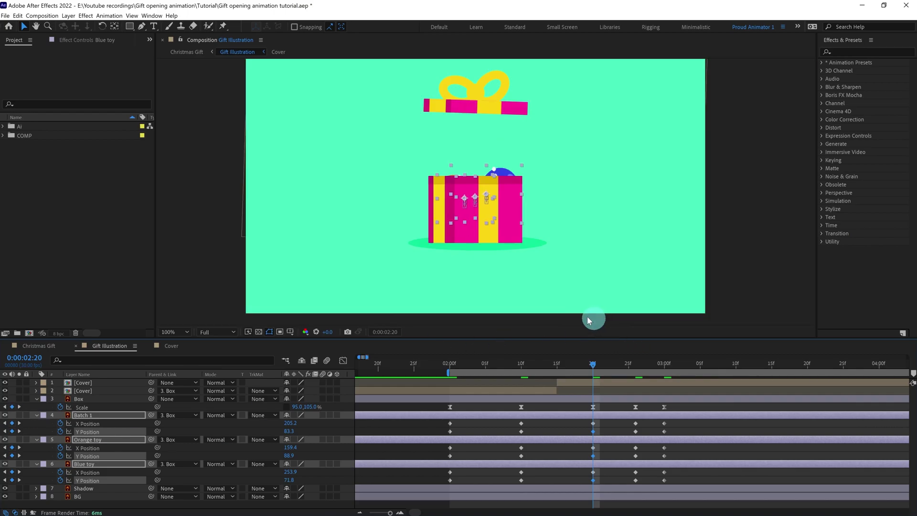
scroll(568, 278, up, 2)
key(Up)
key(Up)
key(Up)
key(Up)
key(Up)
key(Up)
key(Up)
key(Up)
key(Up)
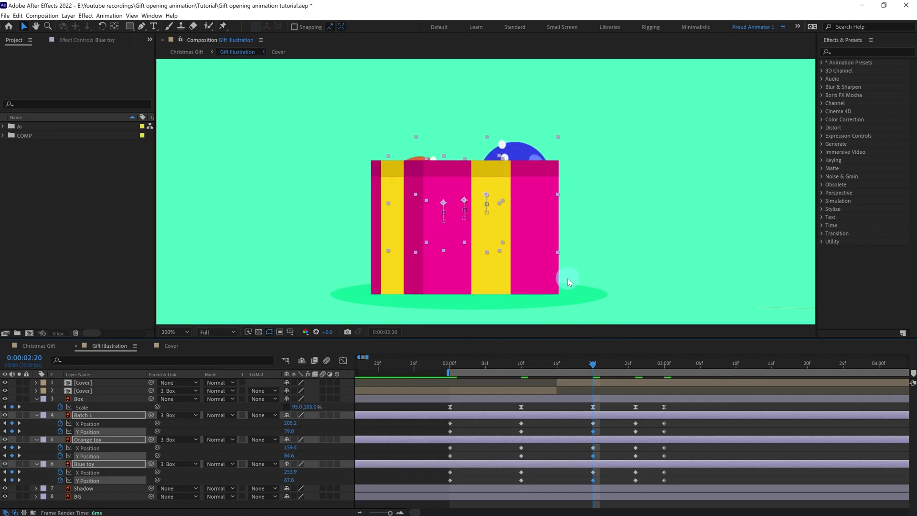
key(Up)
key(Up)
key(Up)
key(Up)
key(Up)
key(Up)
key(Up)
key(Up)
key(Up)
key(Up)
key(Up)
key(Up)
key(Up)
key(Up)
key(Up)
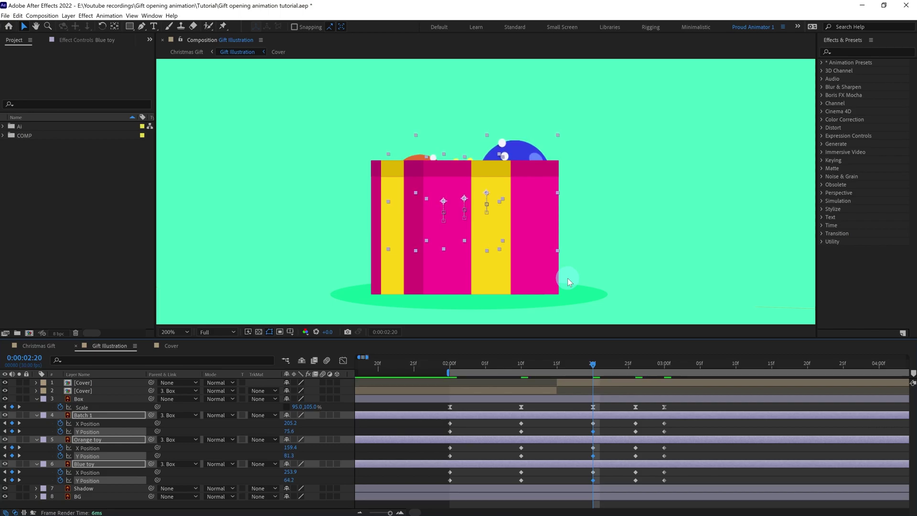
At 0:00:02:26, lower the toys' Y Position to about 102.6, 108.2 and 91.2, and apply Easy Ease to all their Position keyframes.
key(k)
key(Down)
key(period)
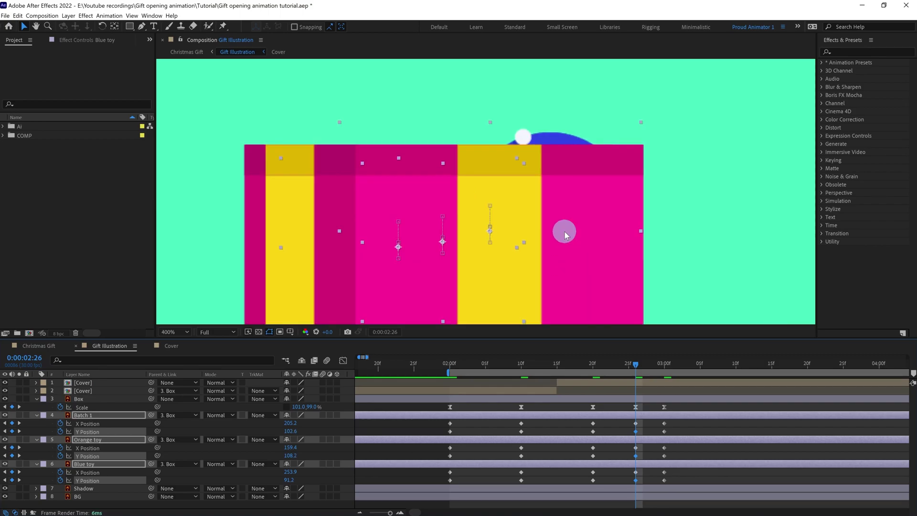
drag(680, 422, 435, 478)
key(F9)
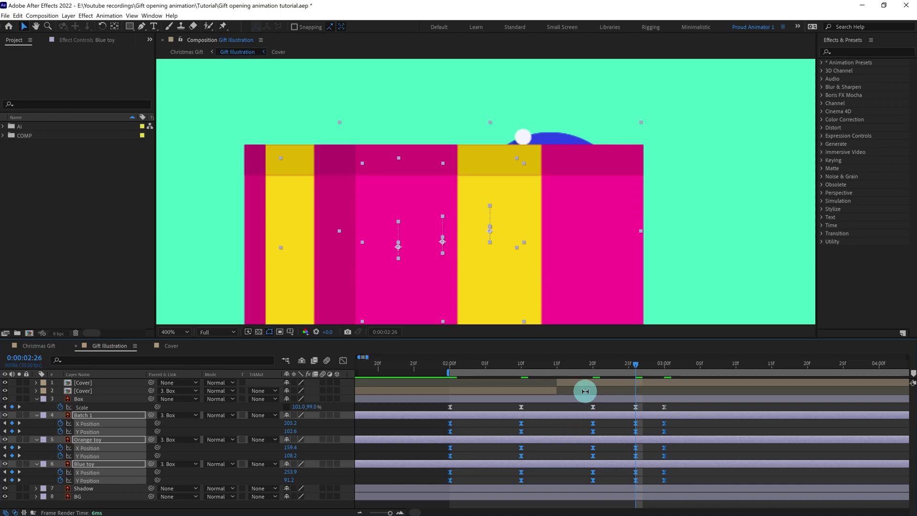
Raise all the toys' Position keyframes together until Y at 0:00:02:00 is 48.6 for Batch 1, 54.2 for Orange toy and 37.1 for Blue toy.
key(comma)
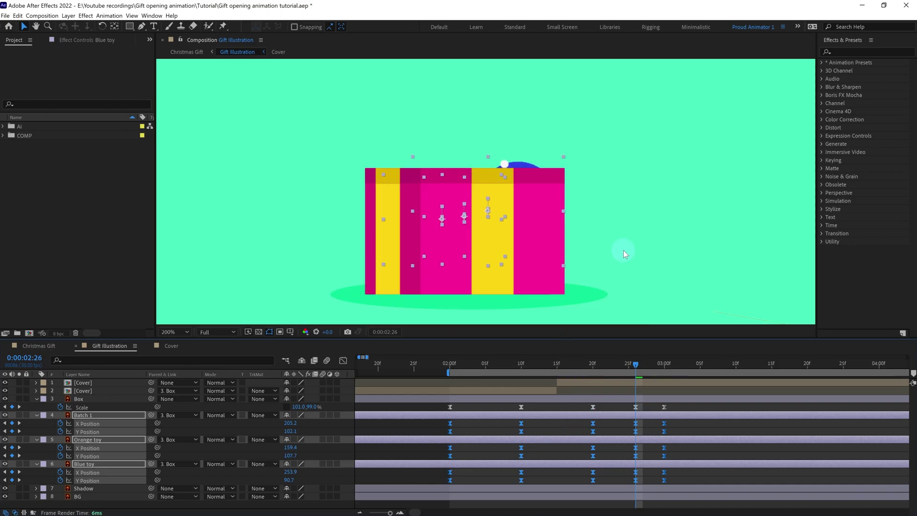
key(Up)
key(Up)
key(Up)
key(Up)
key(Up)
key(Up)
key(Up)
key(Up)
key(Up)
key(Up)
key(Up)
key(Up)
key(Up)
key(Up)
key(Up)
key(Up)
key(Up)
key(Up)
key(Up)
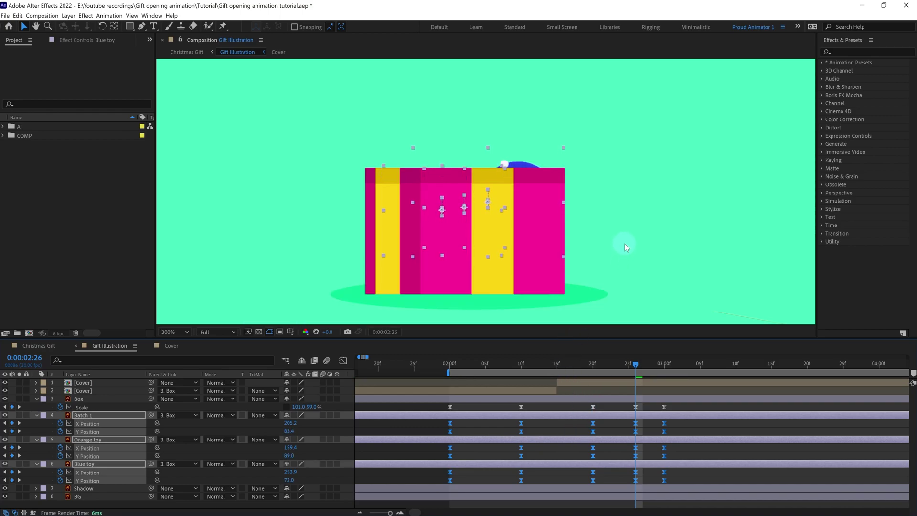
key(Up)
key(Up)
key(Up)
key(Up)
key(Up)
key(Up)
key(Up)
key(Up)
key(Up)
key(Up)
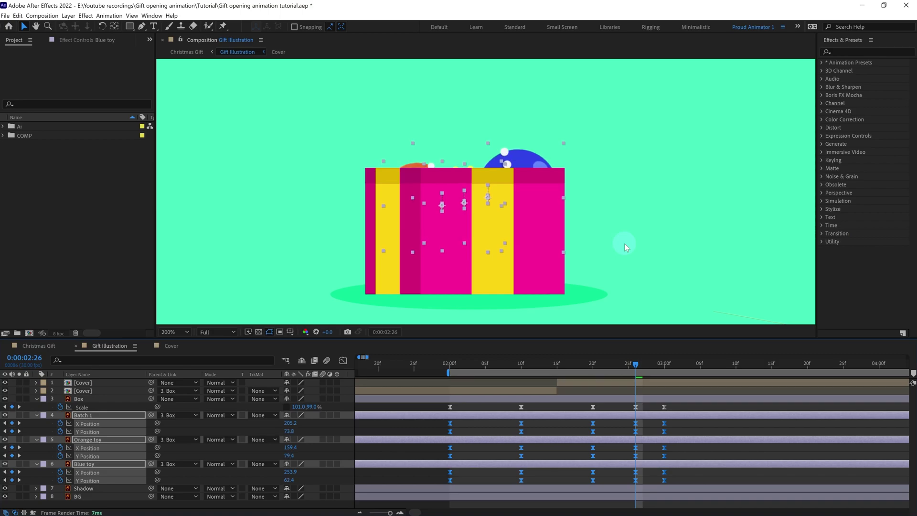
key(Up)
key(Up)
key(Up)
key(Up)
key(Up)
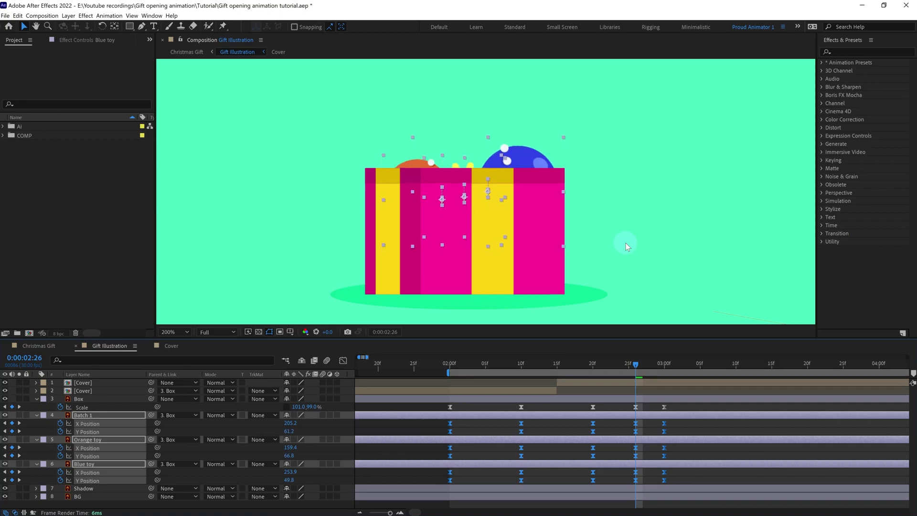
key(Up)
key(Up)
drag(477, 362, 450, 364)
scroll(513, 240, down, 2)
scroll(513, 240, down, 2)
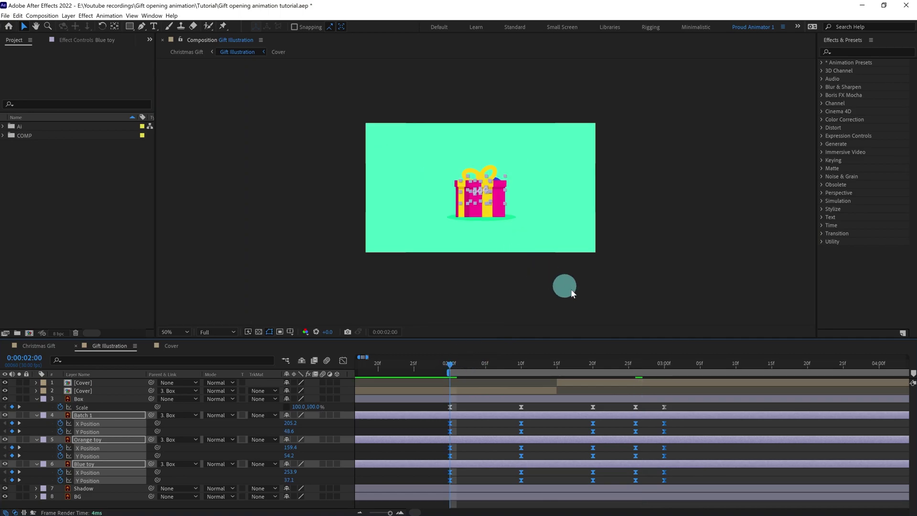
Lower all Blue toy Position keyframes together until Y at 0:00:03:00 is 53.1, and preview the opening from 0:00:02:00.
click(662, 363)
click(683, 429)
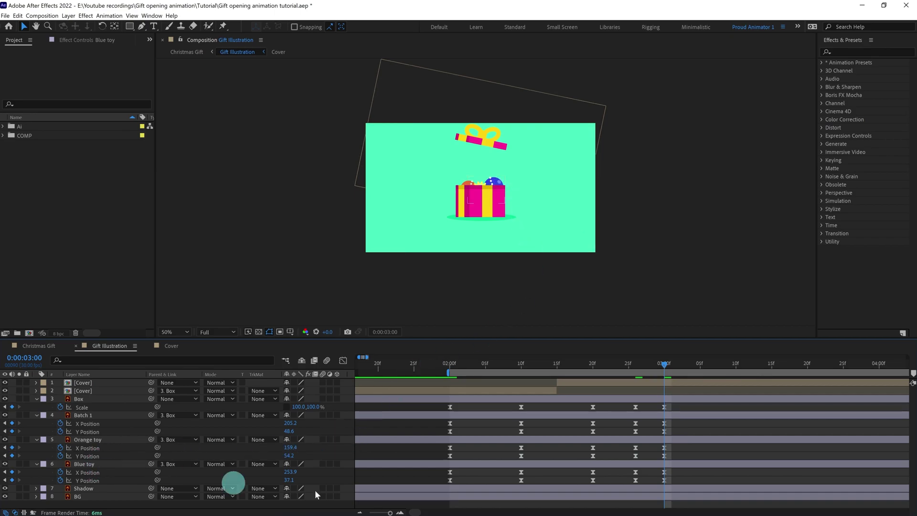
drag(675, 469, 430, 480)
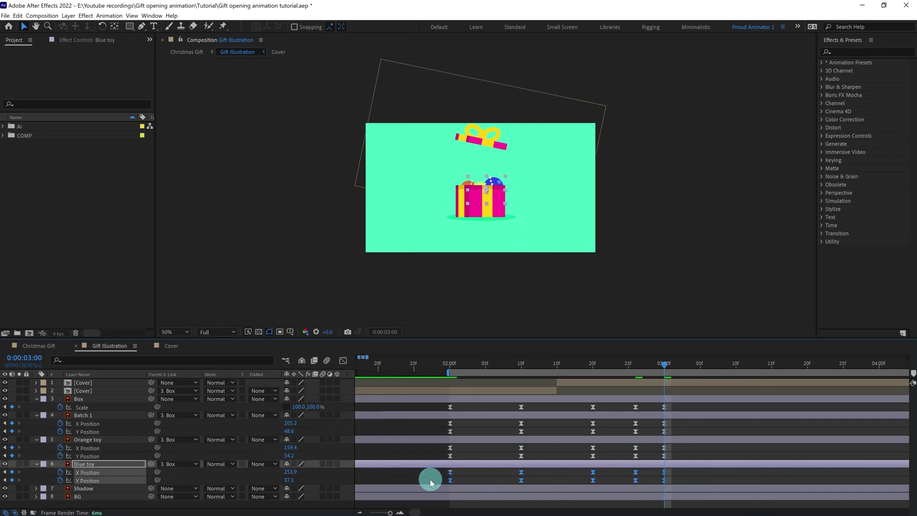
key(slash)
key(Down)
key(Down)
key(Down)
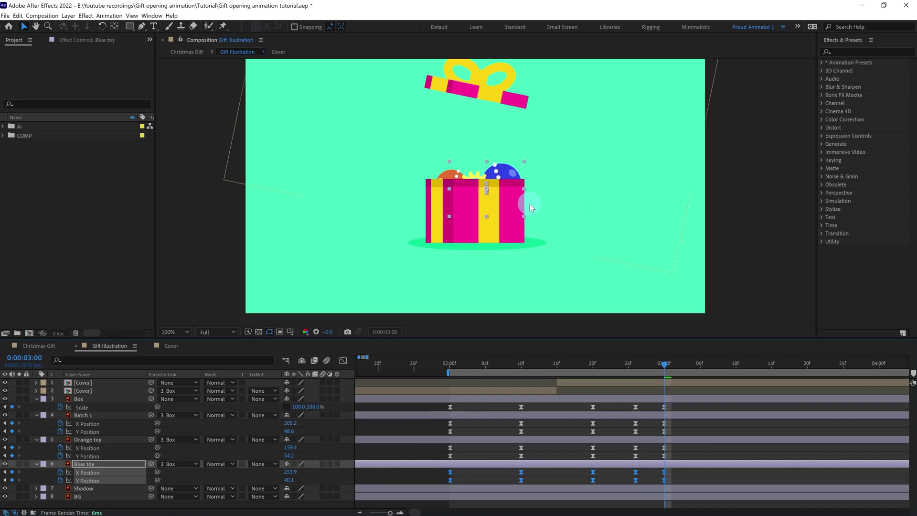
key(shift+Down)
key(Down)
key(Down)
key(Down)
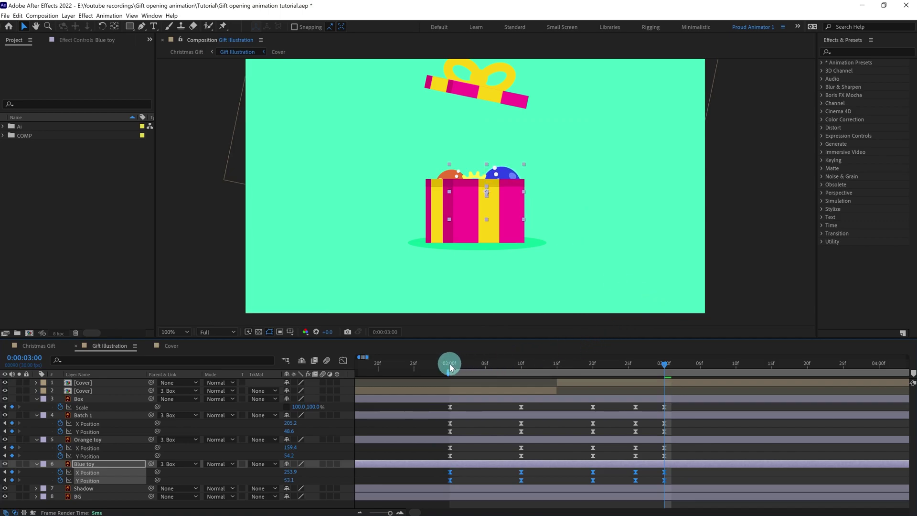
click(449, 368)
key(comma)
key(space)
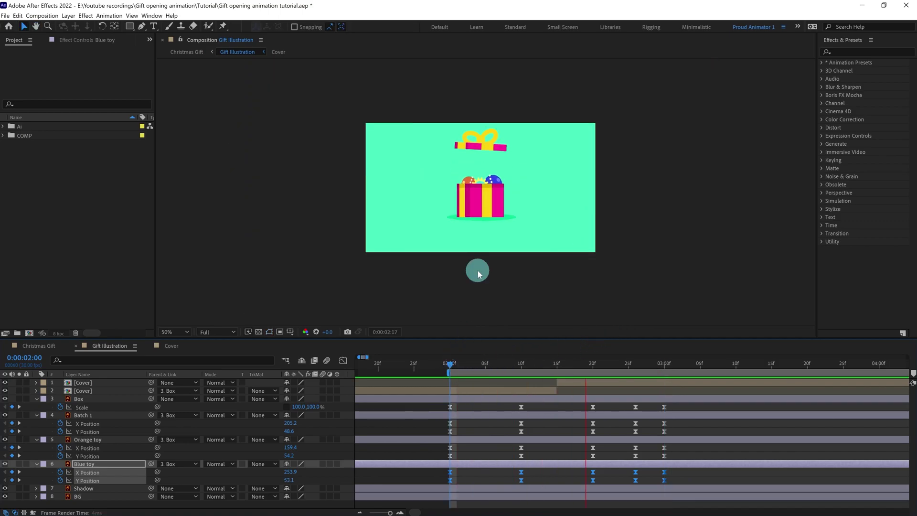
Lower the Blue toy keyframes further to a Y Position of 66.1 at 0:00:03:00, and play the animation again.
click(663, 365)
key(period)
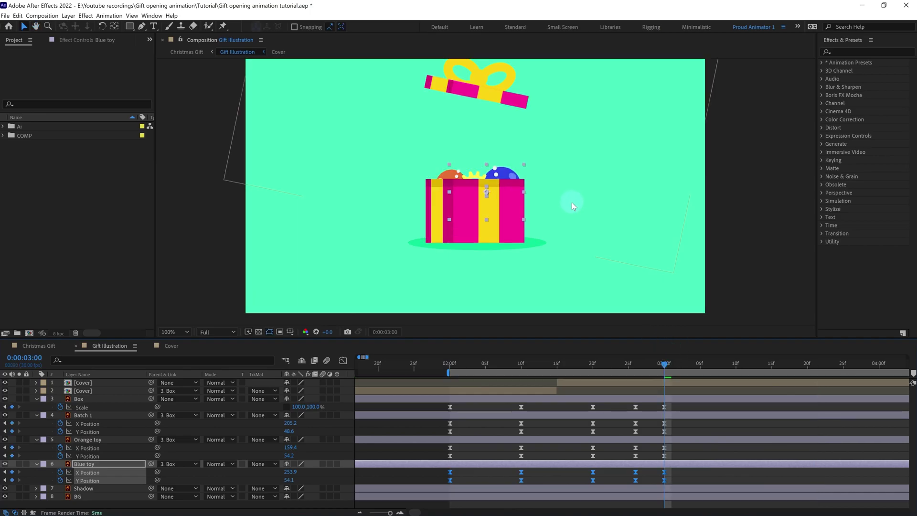
click(457, 365)
key(space)
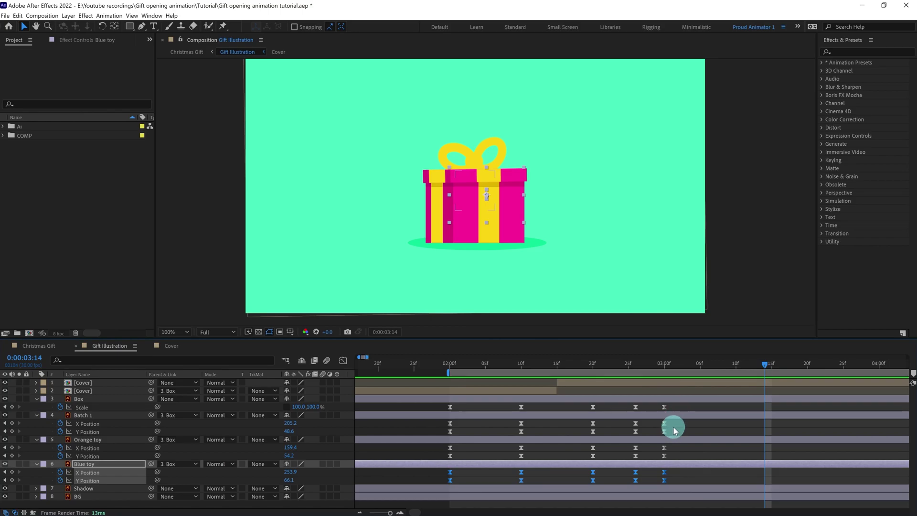
Stagger the toys' Position keyframes to start two frames after the Box for Batch 1, three for Orange toy and four for Blue toy, and preview.
drag(672, 426, 463, 483)
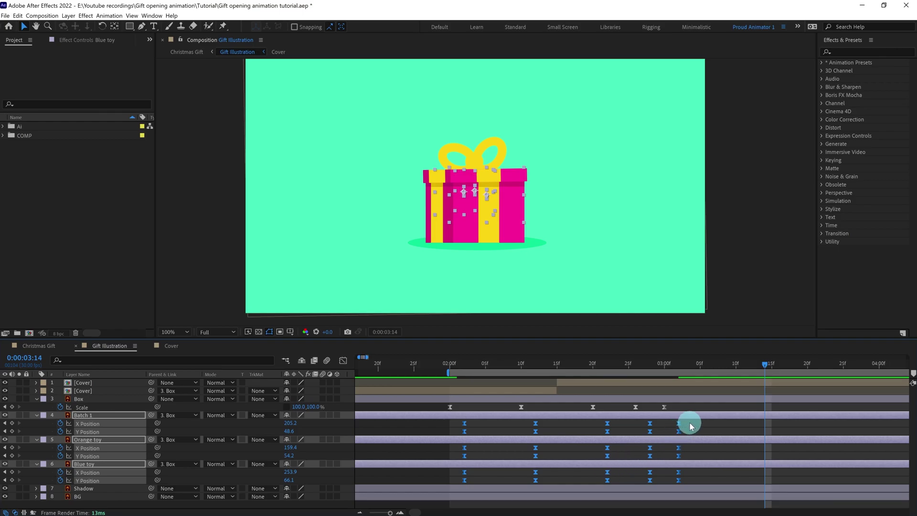
drag(685, 435, 451, 421)
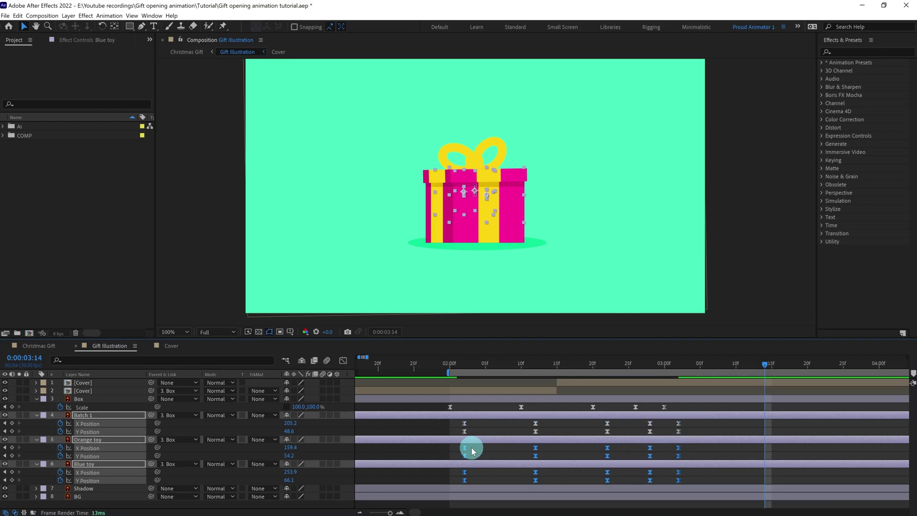
mouse_move(470, 452)
mouse_down()
mouse_move(696, 447)
mouse_move(506, 450)
mouse_move(469, 457)
mouse_move(466, 471)
mouse_move(475, 461)
mouse_up()
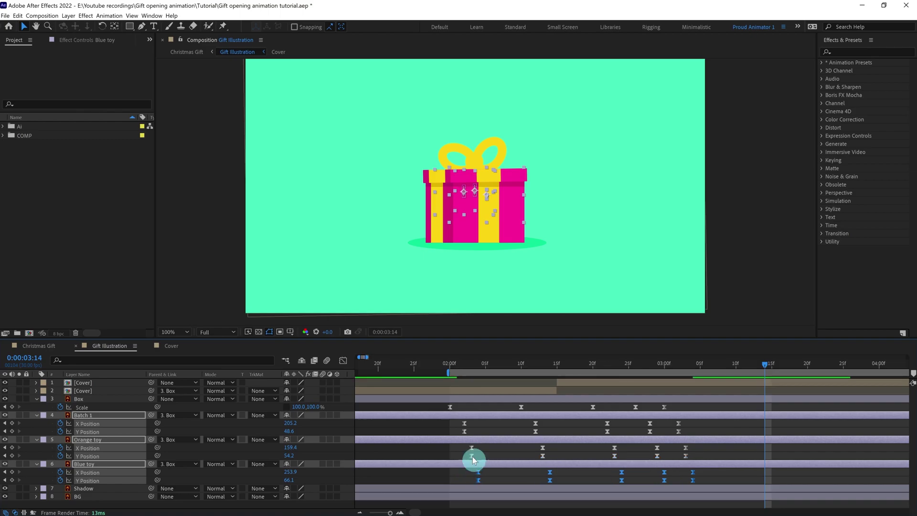
click(451, 369)
key(space)
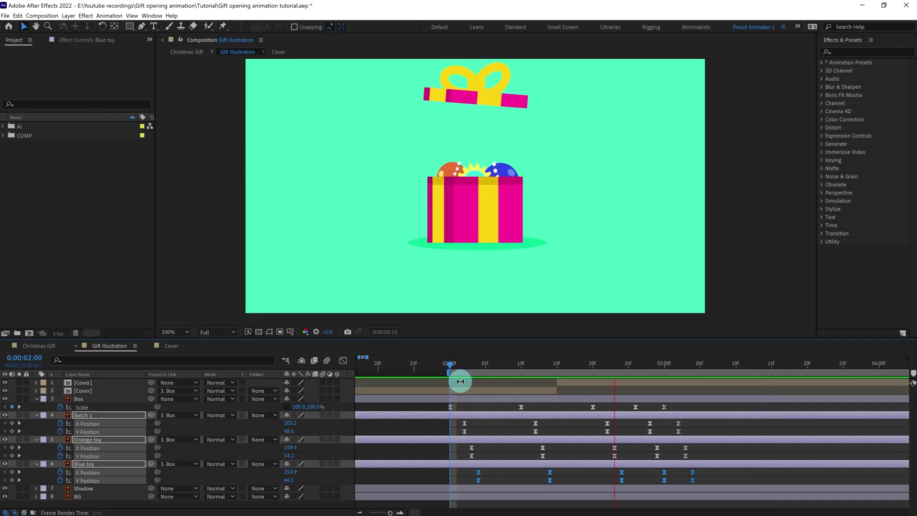